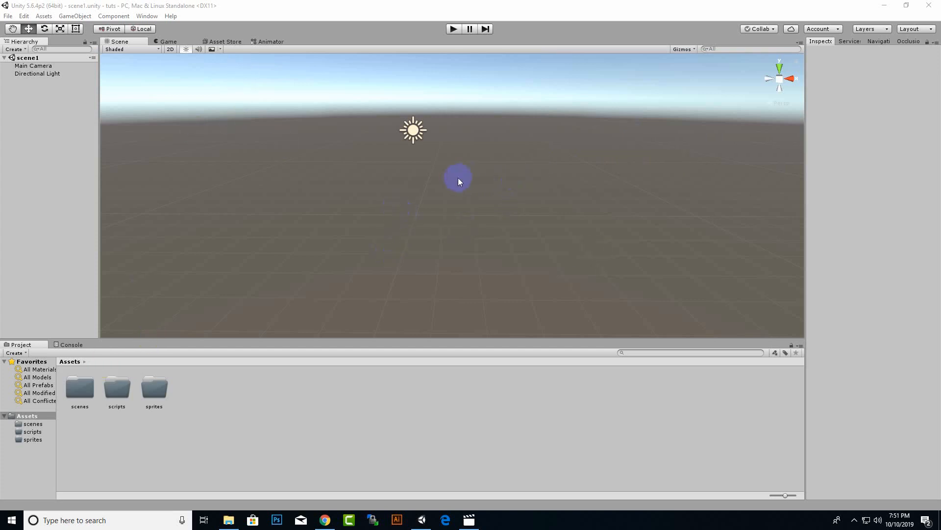
Create a new Particle System object in scene1 and view it in the scene.
{"action": "right_click", "coordinate": [55, 107]}
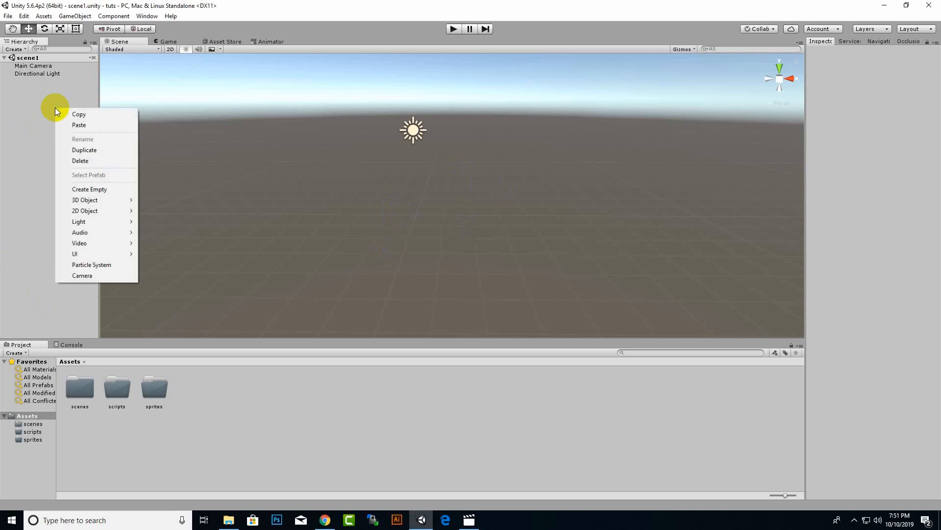
{"action": "left_click", "coordinate": [97, 265]}
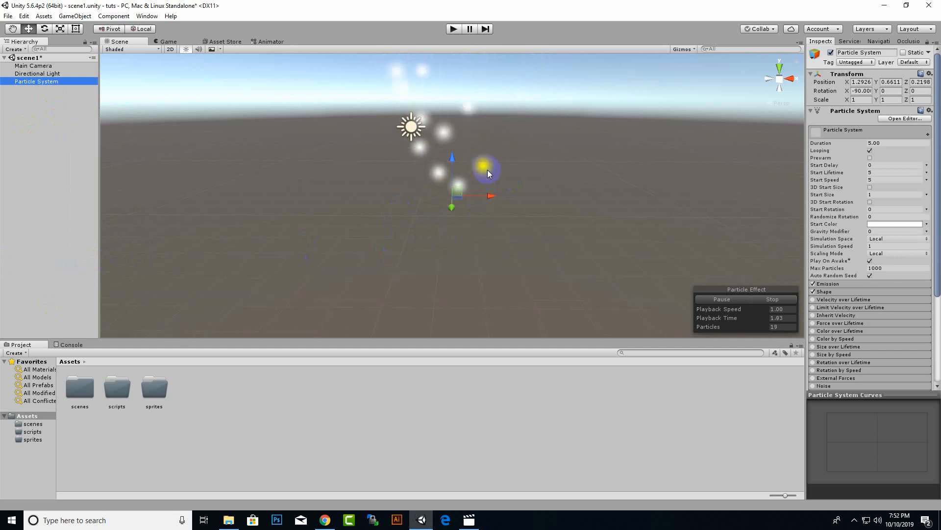
{"action": "middle_click_drag", "start_coordinate": [487, 172], "coordinate": [466, 189]}
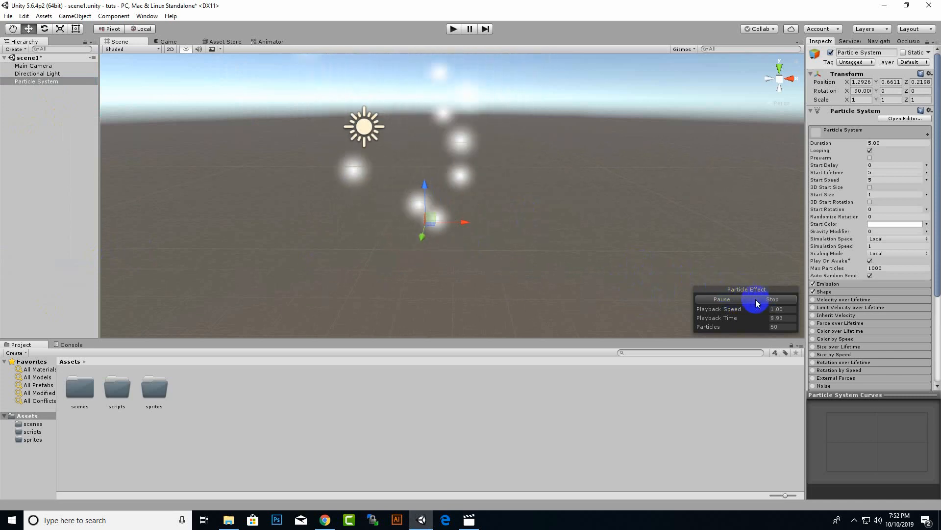
Pause and resume the particle effect preview, and check its particle count.
{"action": "left_click", "coordinate": [724, 301]}
{"action": "left_click", "coordinate": [734, 300]}
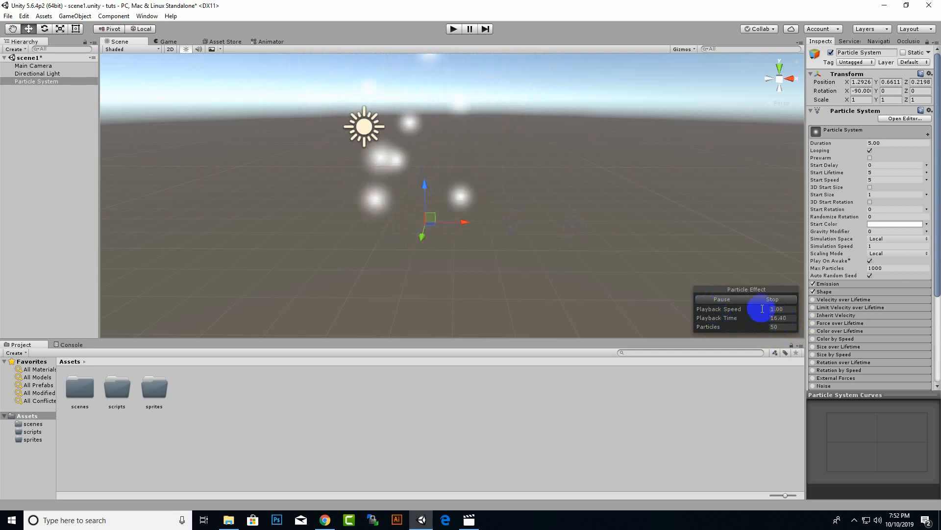
{"action": "left_click", "coordinate": [785, 326]}
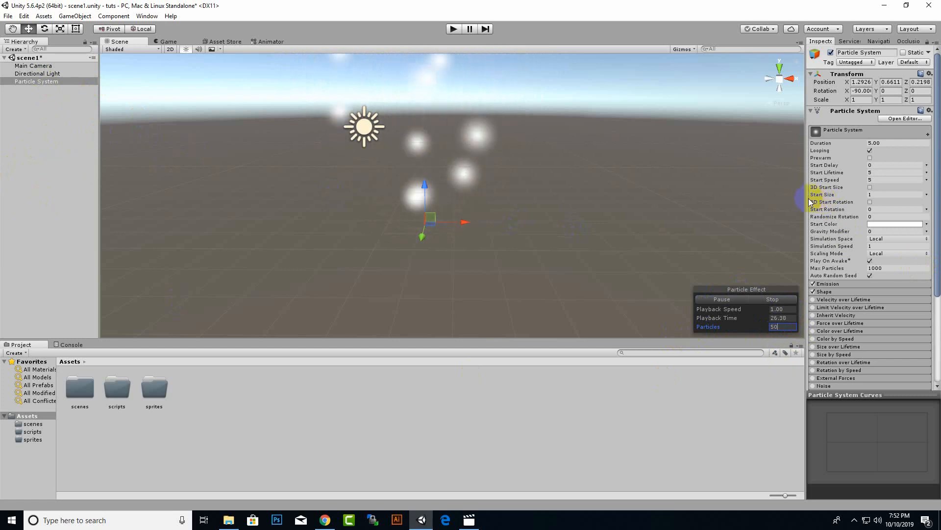
Widen the Inspector and expand the particle system's Emission and Shape modules.
{"action": "left_click_drag", "start_coordinate": [806, 201], "coordinate": [642, 227]}
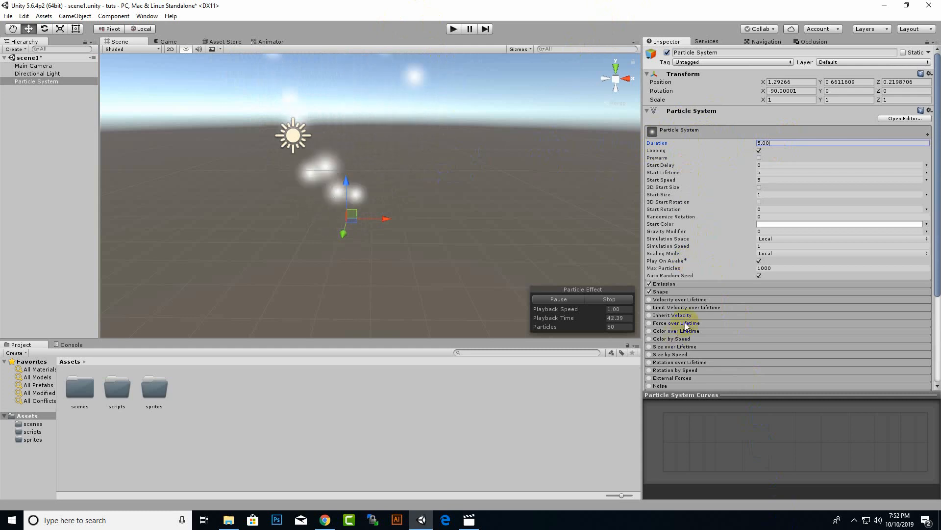
{"action": "left_click", "coordinate": [678, 283]}
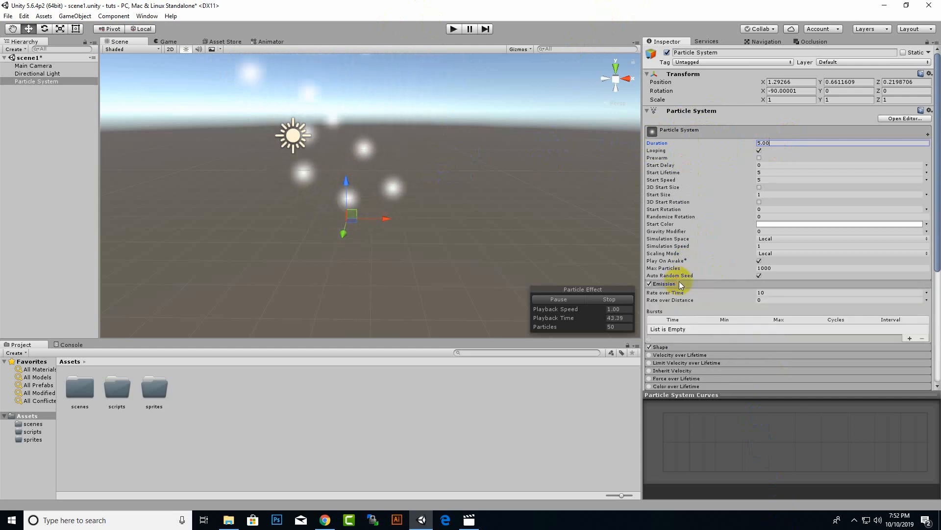
{"action": "left_click", "coordinate": [686, 347]}
{"action": "scroll", "coordinate": [766, 310], "scroll_direction": "down", "scroll_amount": 3}
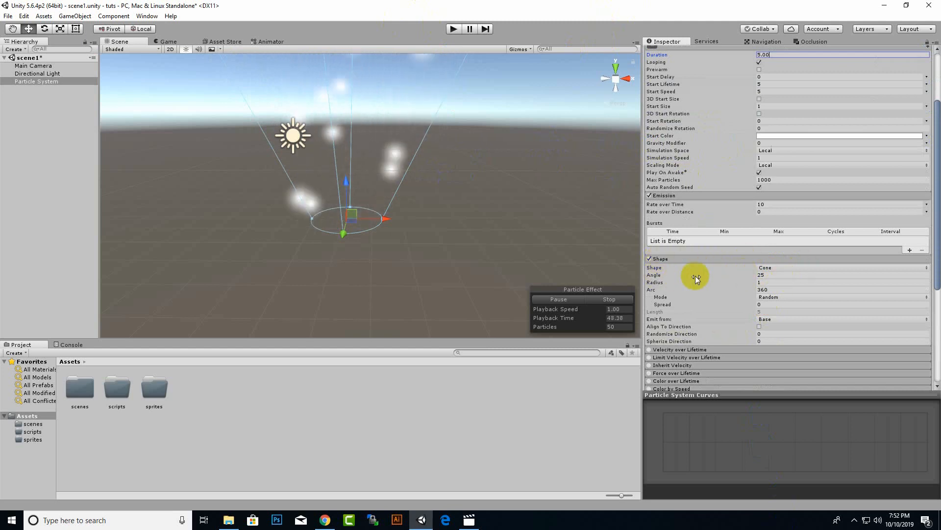
Try Hemisphere, Sphere and Cone in turn as the particle system's emitter shape.
{"action": "left_click", "coordinate": [789, 266]}
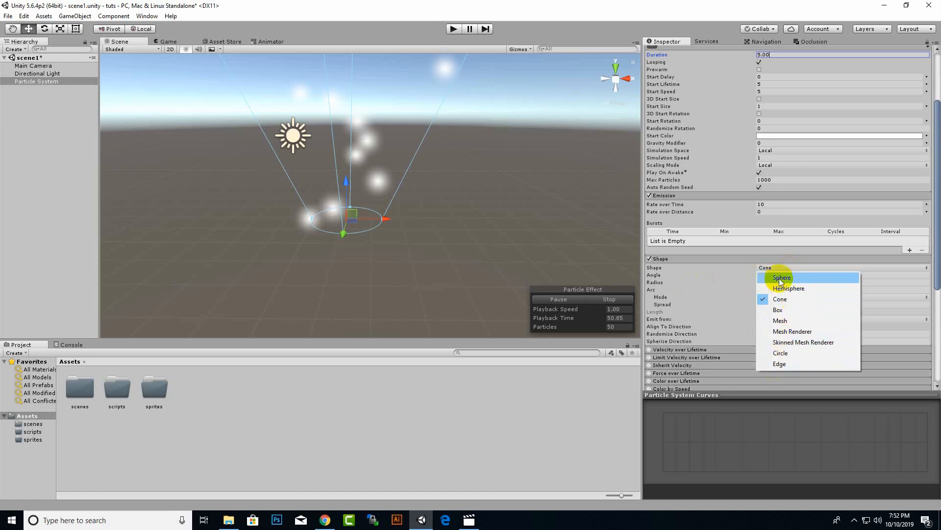
{"action": "left_click", "coordinate": [797, 287]}
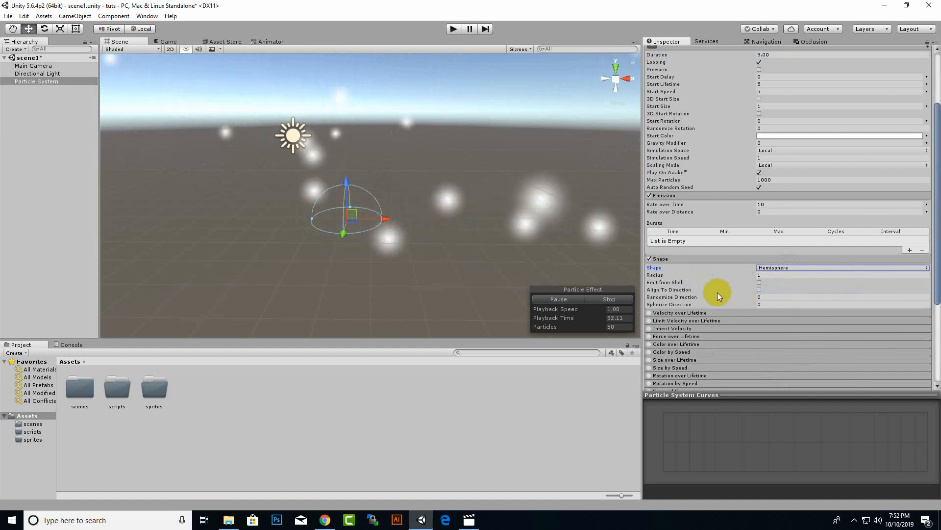
{"action": "left_click", "coordinate": [835, 270]}
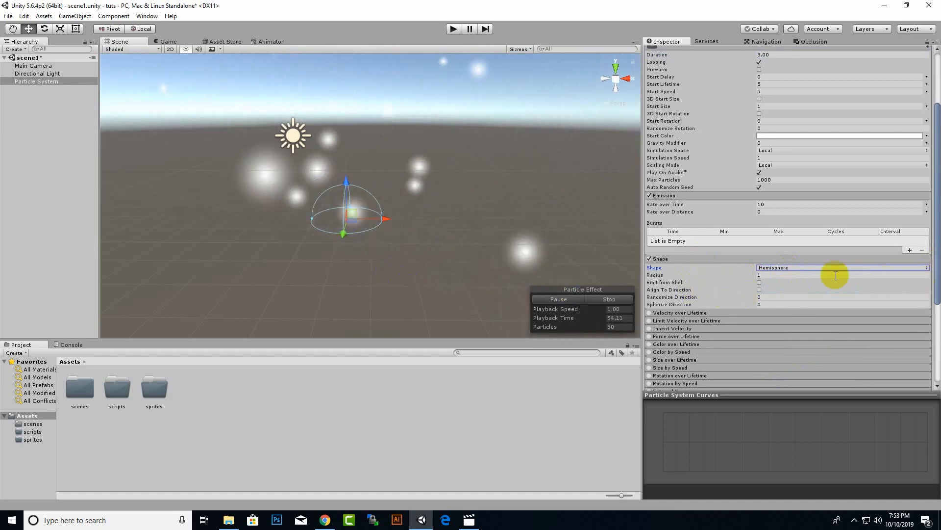
{"action": "left_click", "coordinate": [806, 278]}
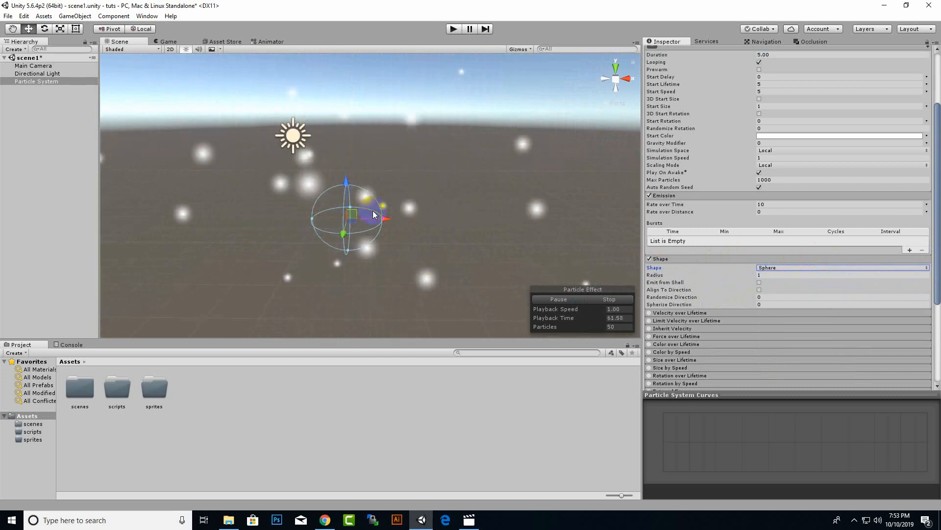
{"action": "left_click", "coordinate": [798, 267]}
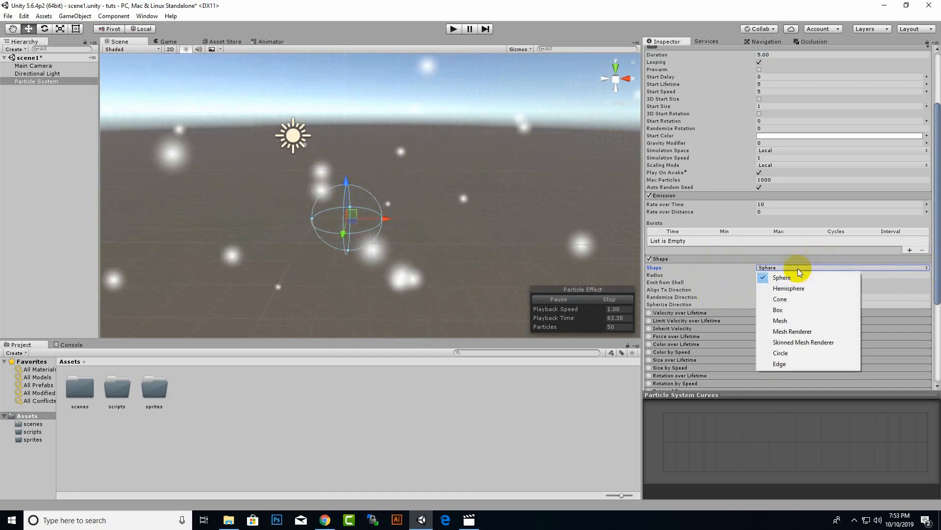
{"action": "left_click", "coordinate": [796, 299]}
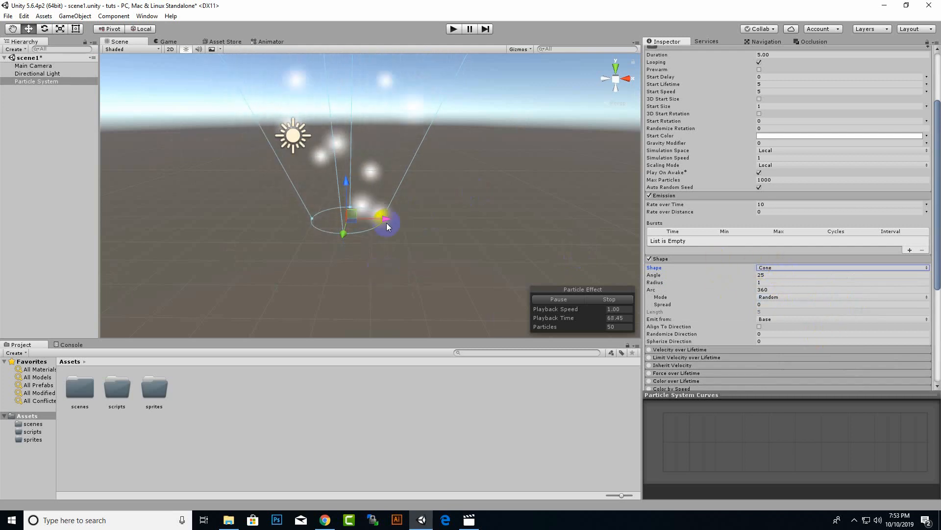
Try the Box and Mesh emitter shapes on the particle system and view the emission in the scene.
{"action": "left_click", "coordinate": [812, 271]}
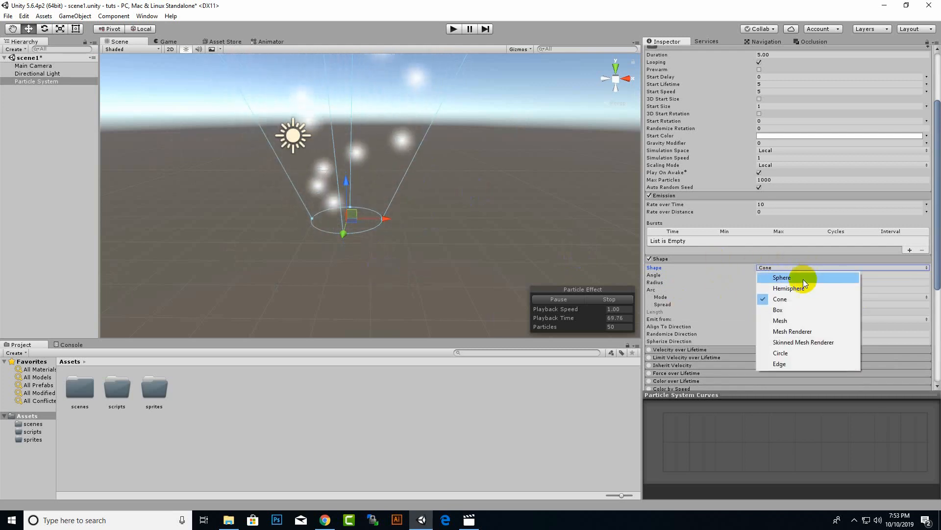
{"action": "left_click", "coordinate": [800, 312]}
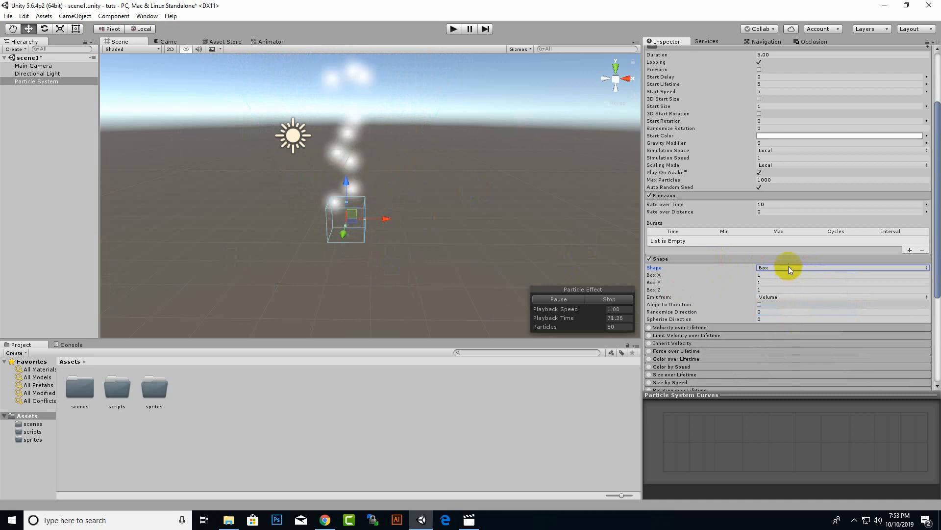
{"action": "left_click", "coordinate": [789, 267]}
{"action": "left_click", "coordinate": [795, 321]}
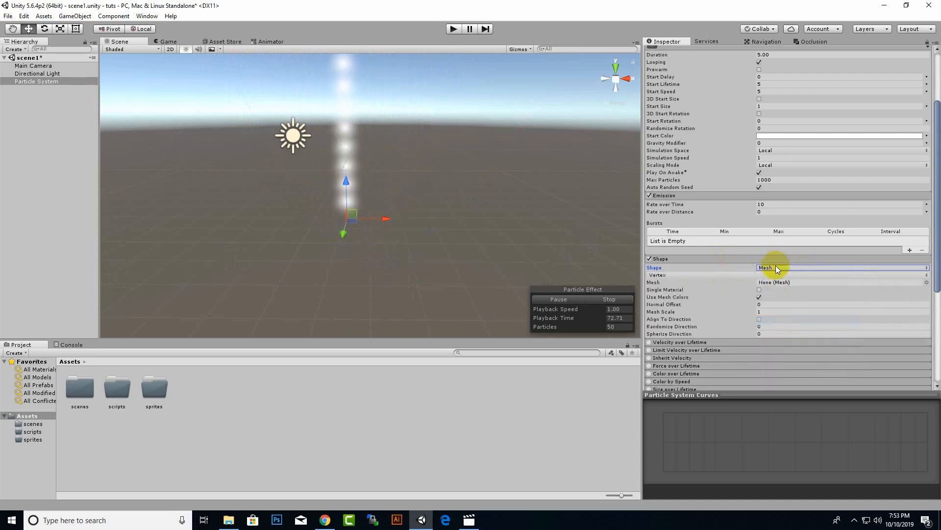
{"action": "left_click", "coordinate": [776, 268]}
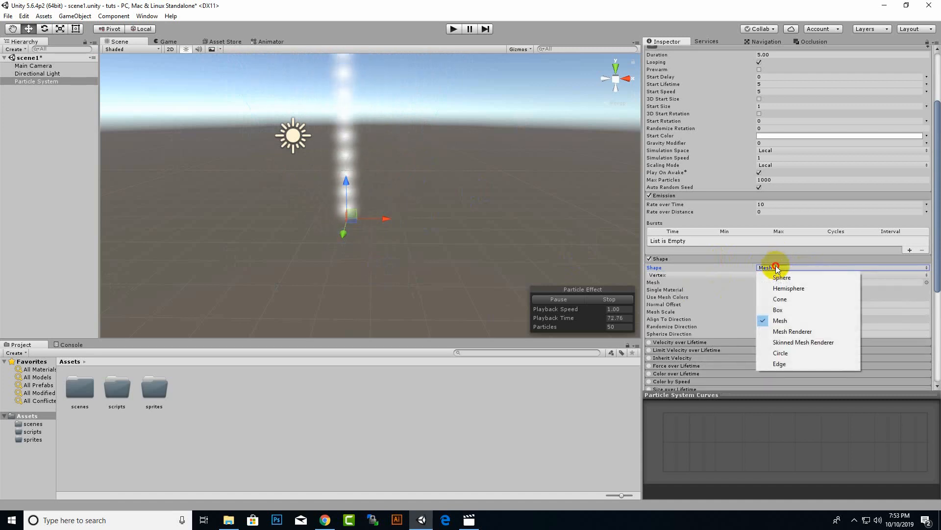
{"action": "left_click", "coordinate": [787, 322]}
{"action": "middle_click_drag", "start_coordinate": [367, 233], "coordinate": [379, 254]}
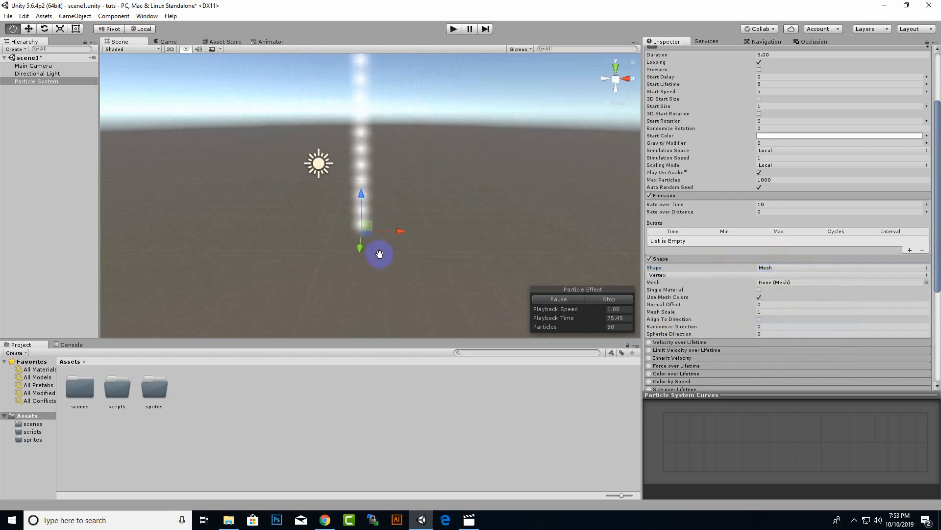
Try the Mesh Renderer and Skinned Mesh Renderer options as the emitter shape.
{"action": "left_click", "coordinate": [784, 266]}
{"action": "left_click", "coordinate": [842, 334]}
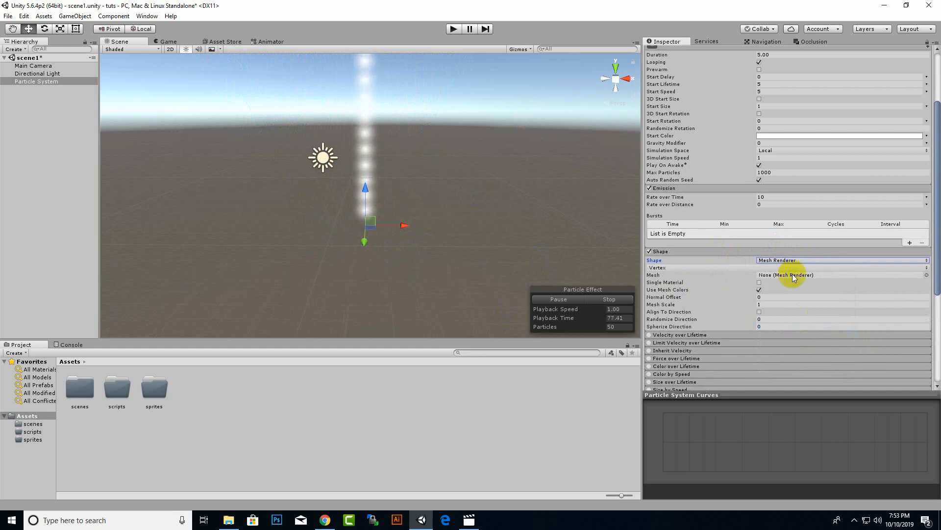
{"action": "left_click", "coordinate": [799, 259]}
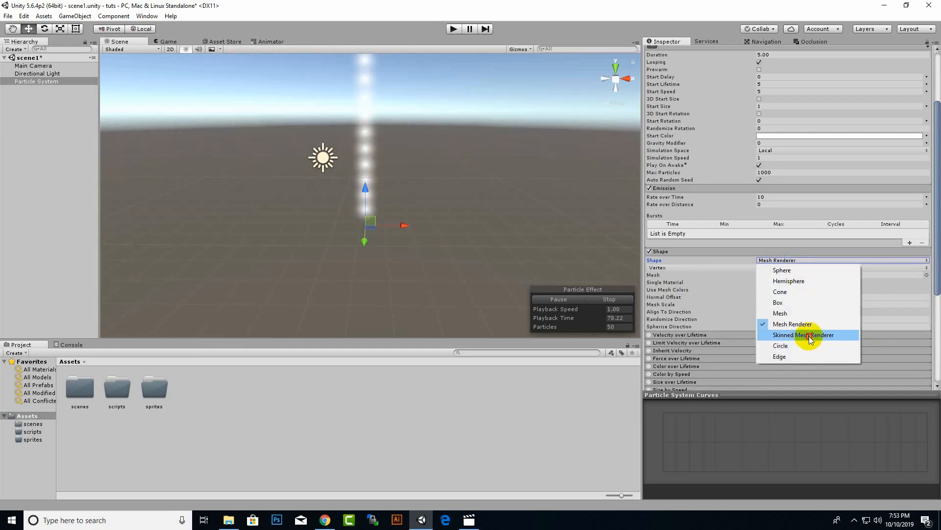
{"action": "left_click", "coordinate": [809, 336]}
Try the Circle and Edge emitter shapes and view how the particles spread in the scene.
{"action": "left_click", "coordinate": [781, 260]}
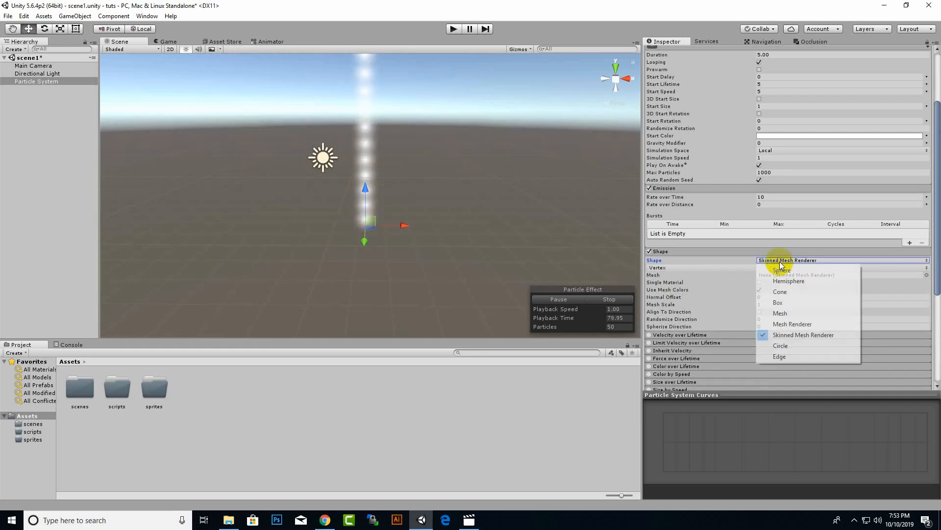
{"action": "left_click", "coordinate": [802, 347]}
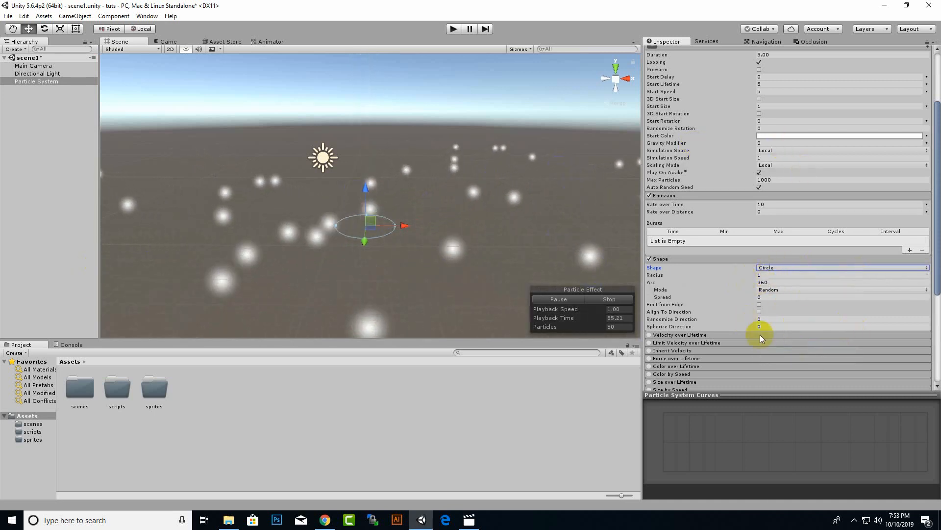
{"action": "left_click", "coordinate": [781, 268]}
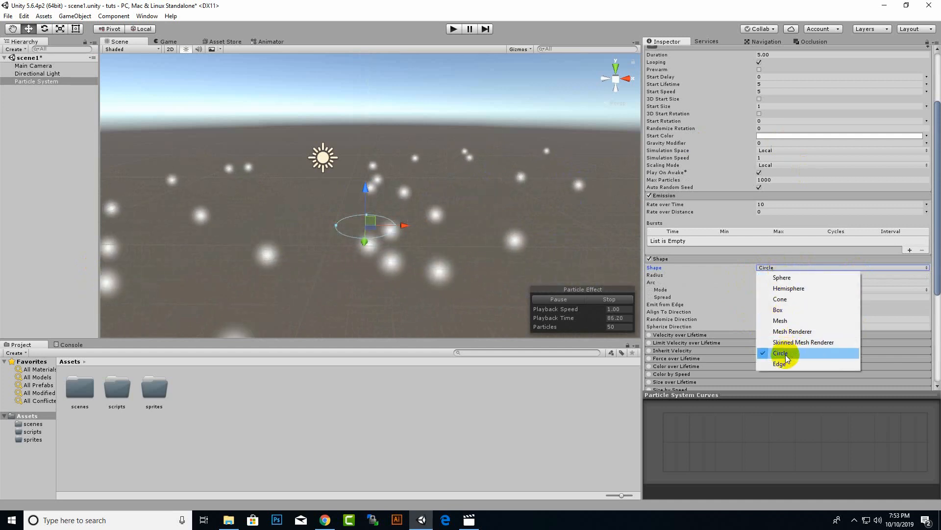
{"action": "left_click", "coordinate": [785, 362]}
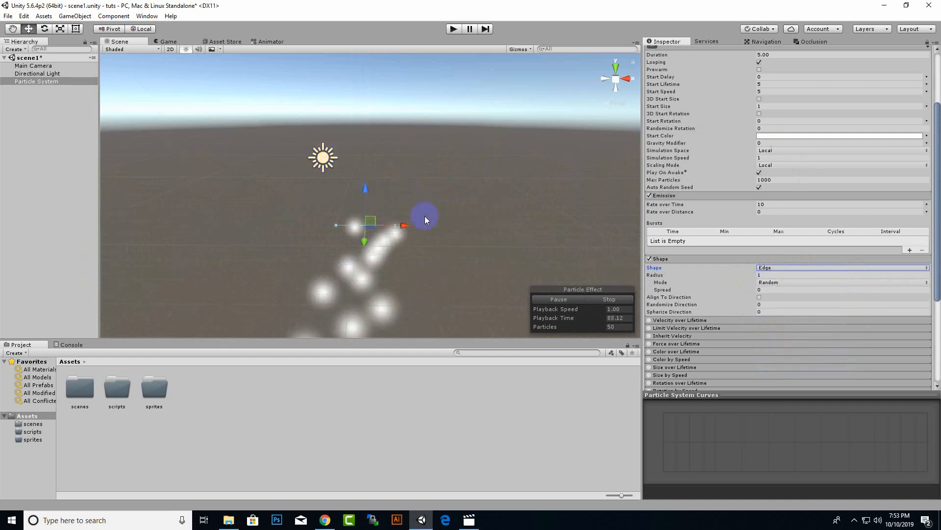
{"action": "scroll", "coordinate": [425, 217], "scroll_direction": "down", "scroll_amount": 5}
{"action": "scroll", "coordinate": [431, 217], "scroll_direction": "up", "scroll_amount": 4}
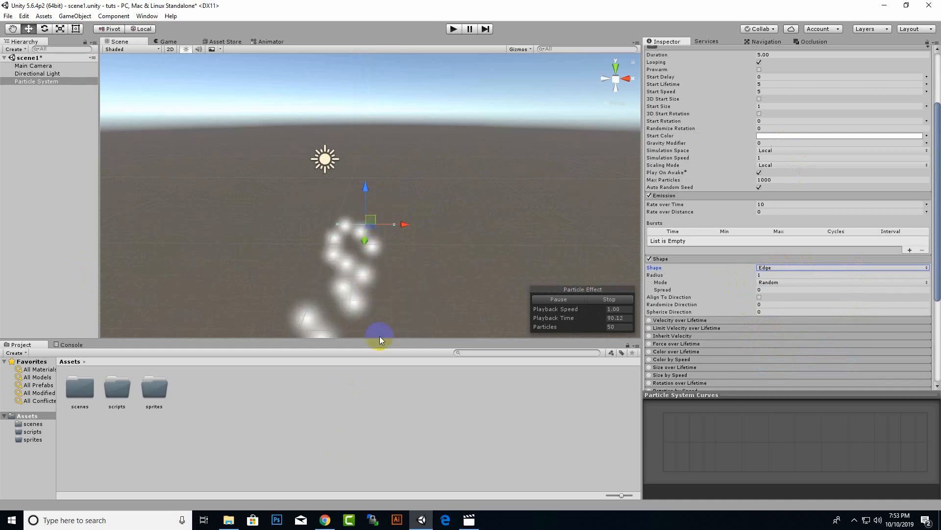
Set the particle system's emitter shape to Sphere.
{"action": "left_click", "coordinate": [763, 267]}
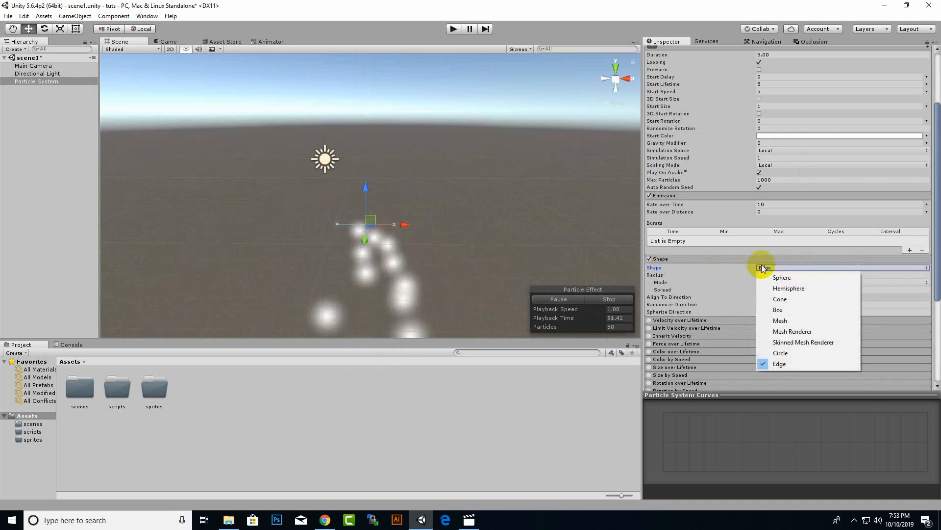
{"action": "left_click", "coordinate": [772, 277]}
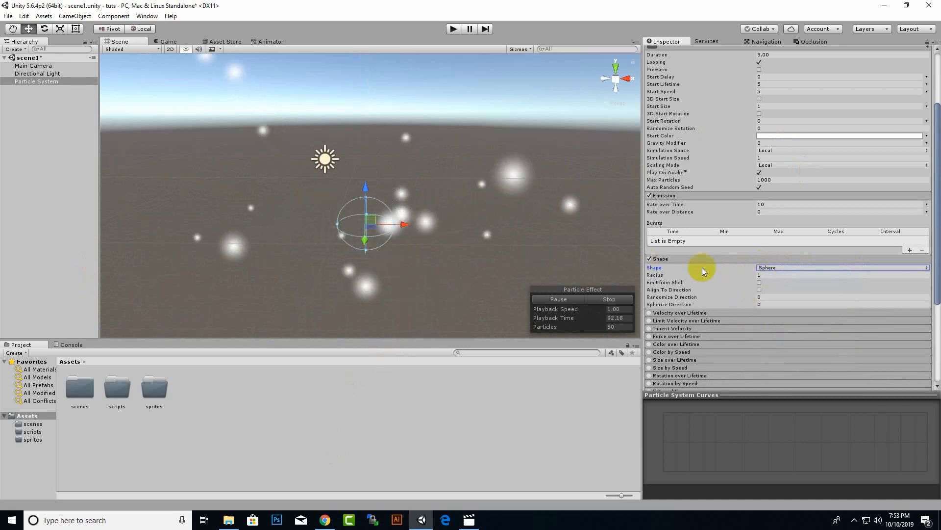
{"action": "left_click", "coordinate": [789, 269]}
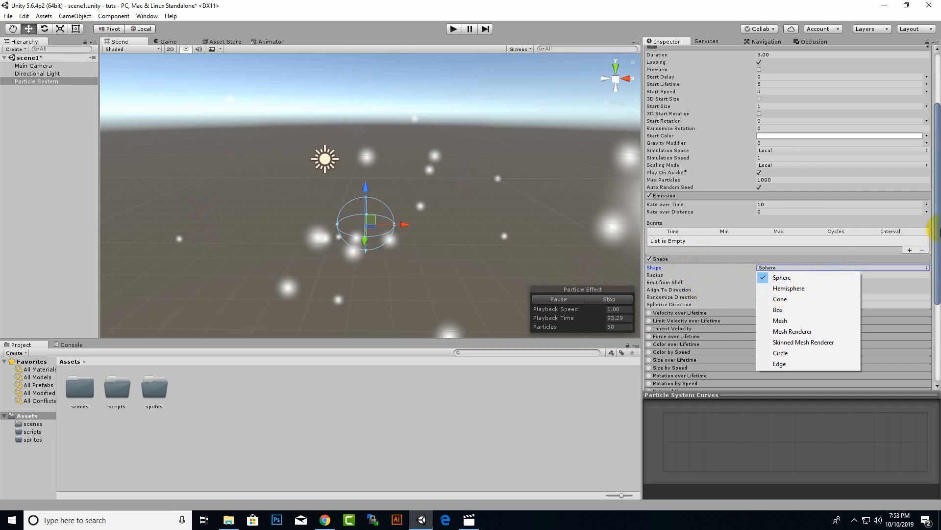
{"action": "left_click", "coordinate": [938, 232]}
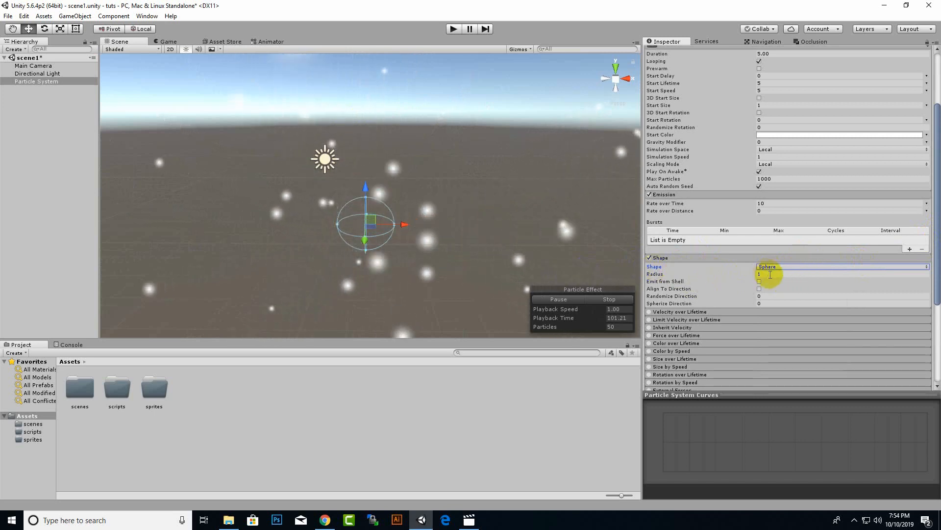
Try a radius of 5 for the sphere emitter and set it back to 1.
{"action": "left_click", "coordinate": [739, 275]}
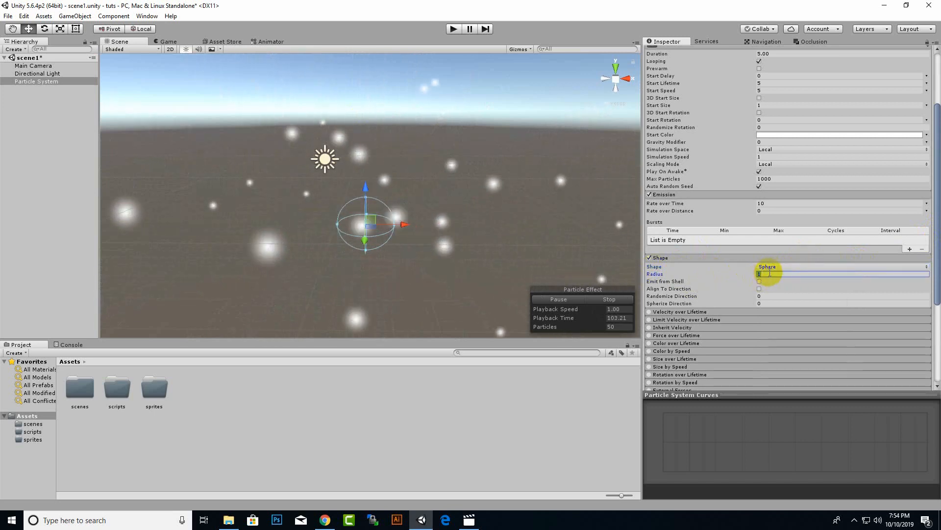
{"action": "type", "text": "5"}
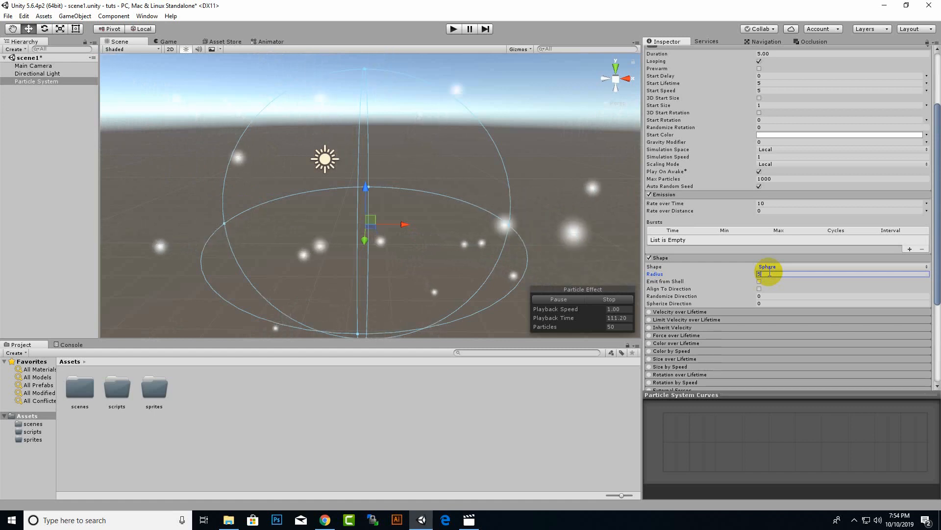
{"action": "key", "text": "BackSpace"}
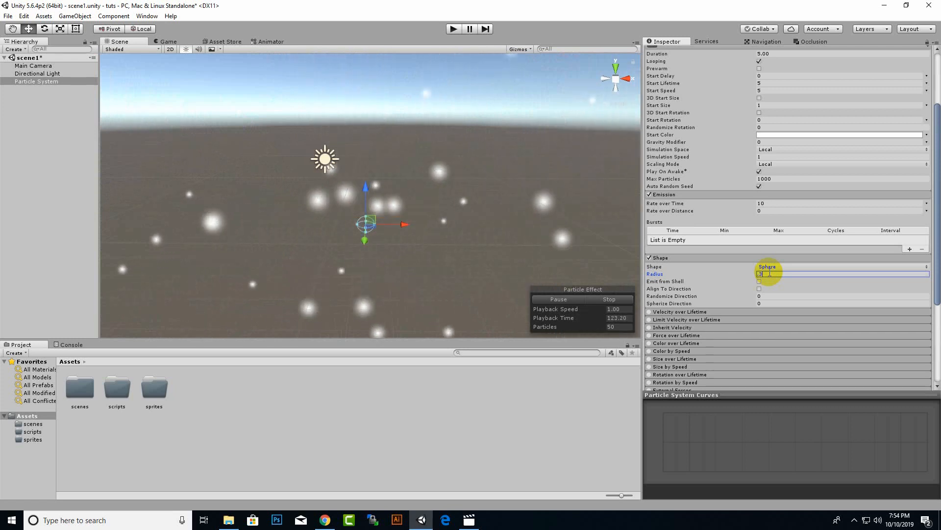
{"action": "key", "text": "BackSpace"}
{"action": "type", "text": "1"}
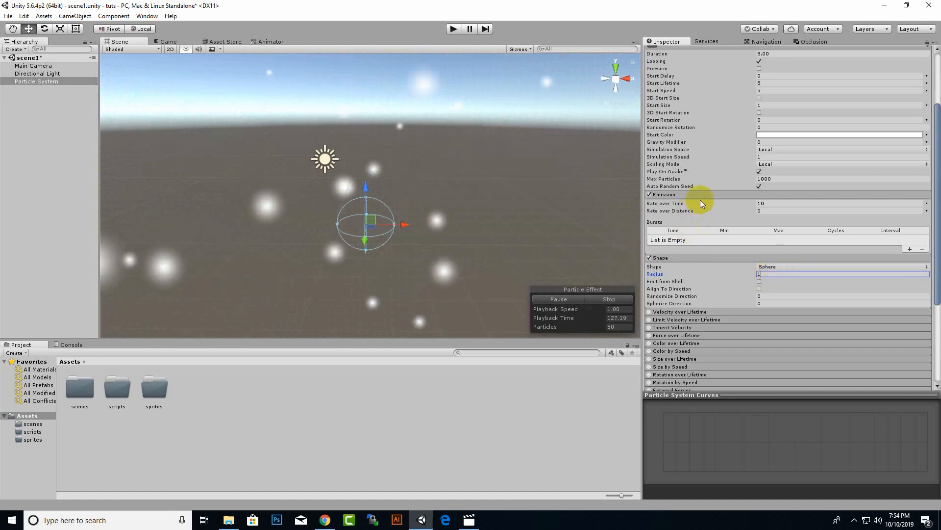
{"action": "scroll", "coordinate": [797, 128], "scroll_direction": "up", "scroll_amount": 4}
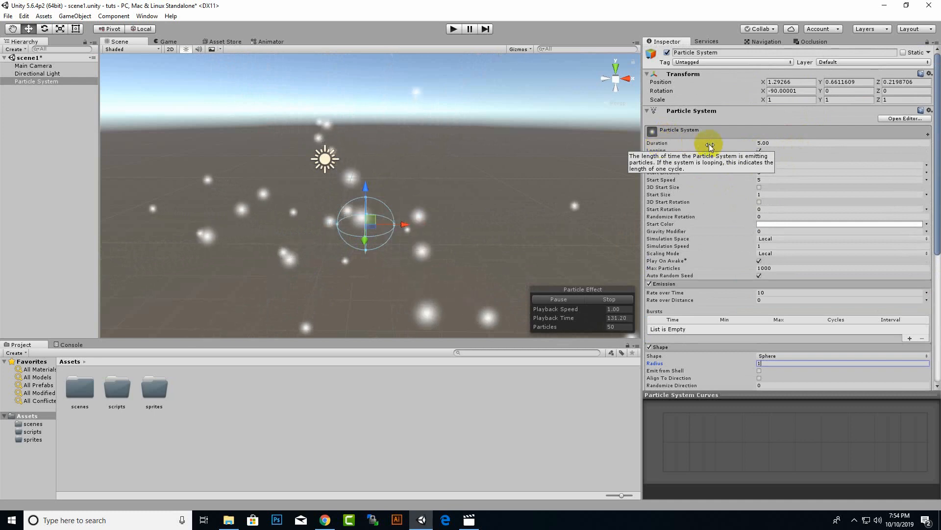
Try a particle system duration of 20 and set it back to 5.
{"action": "left_click", "coordinate": [788, 142]}
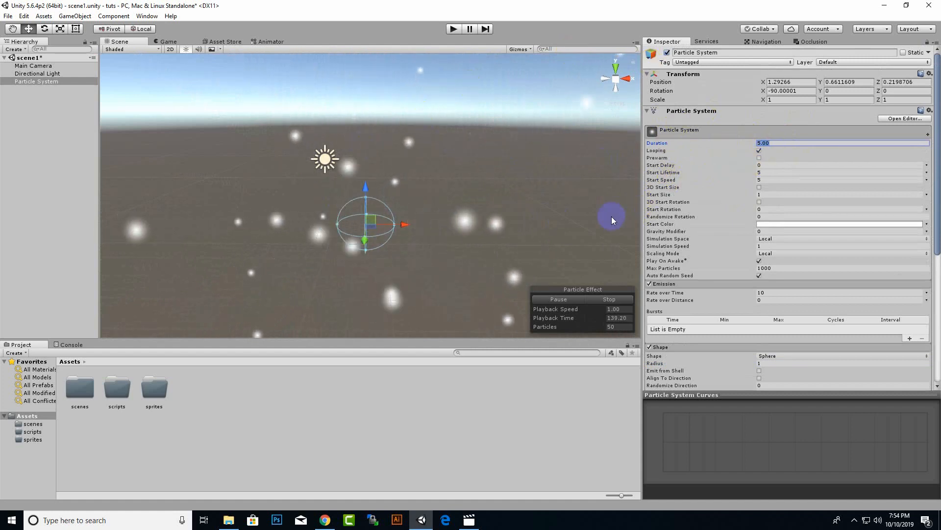
{"action": "scroll", "coordinate": [459, 241], "scroll_direction": "down", "scroll_amount": 3}
{"action": "scroll", "coordinate": [459, 241], "scroll_direction": "up", "scroll_amount": 2}
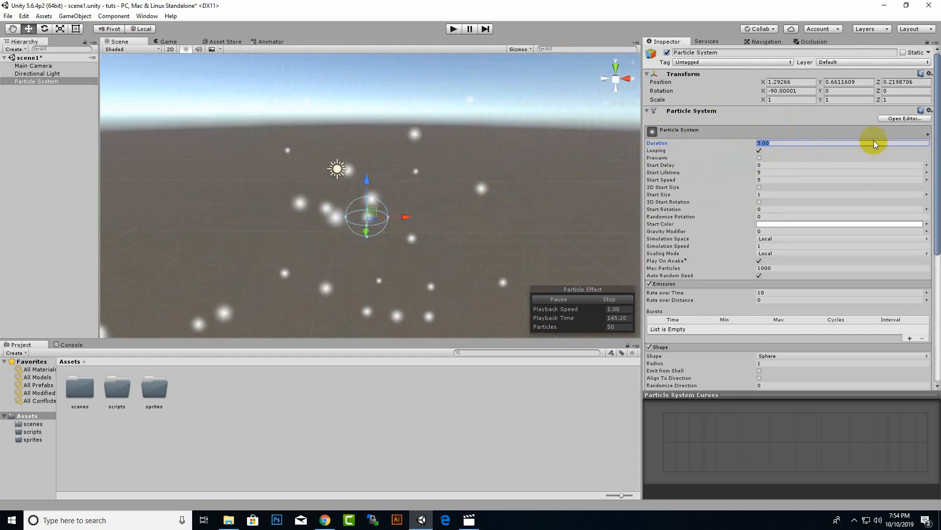
{"action": "type", "text": "20"}
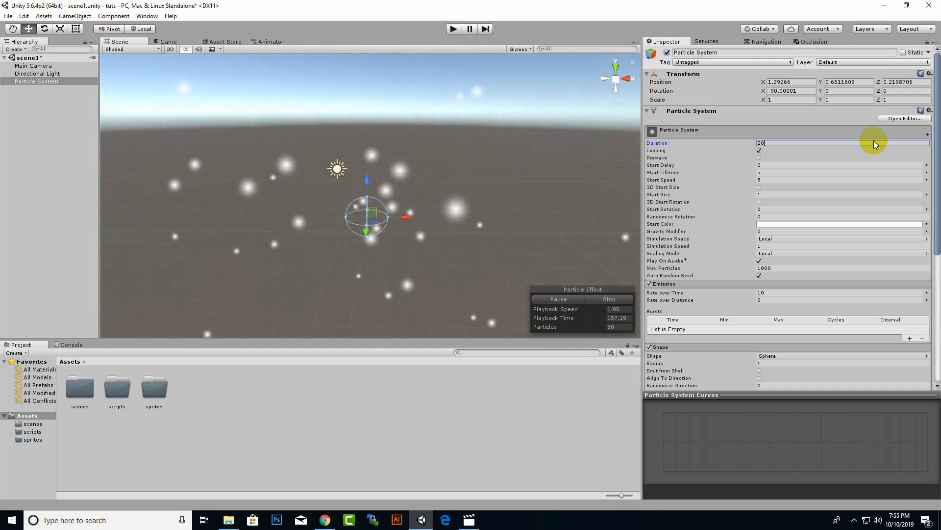
{"action": "key", "text": "BackSpace"}
{"action": "key", "text": "BackSpace"}
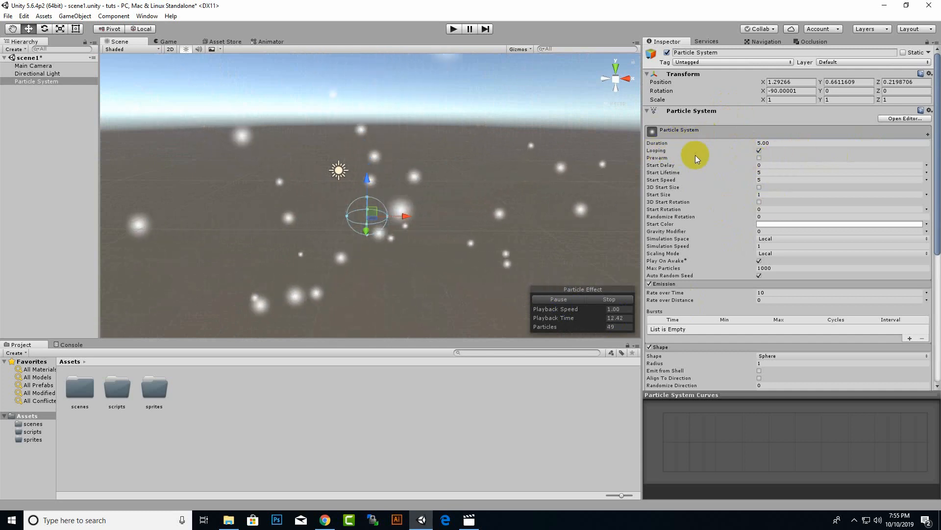
Toggle the Prewarm option, then try a start delay of 1 and set it back to 0.
{"action": "left_click", "coordinate": [760, 158]}
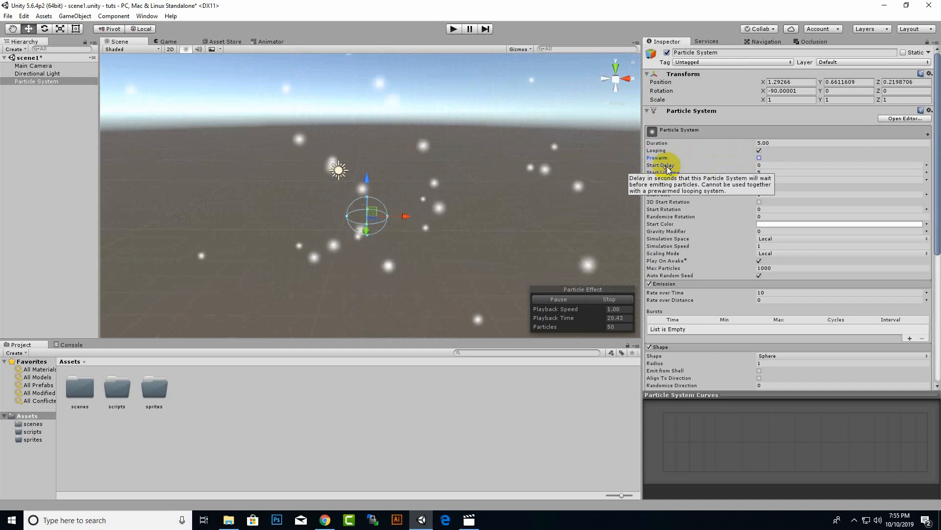
{"action": "left_click", "coordinate": [766, 165]}
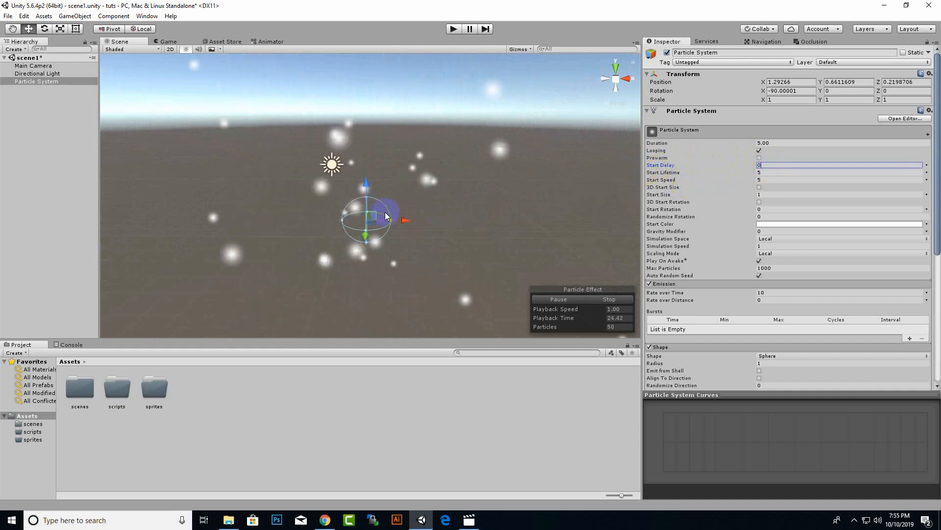
{"action": "scroll", "coordinate": [386, 216], "scroll_direction": "up", "scroll_amount": 3}
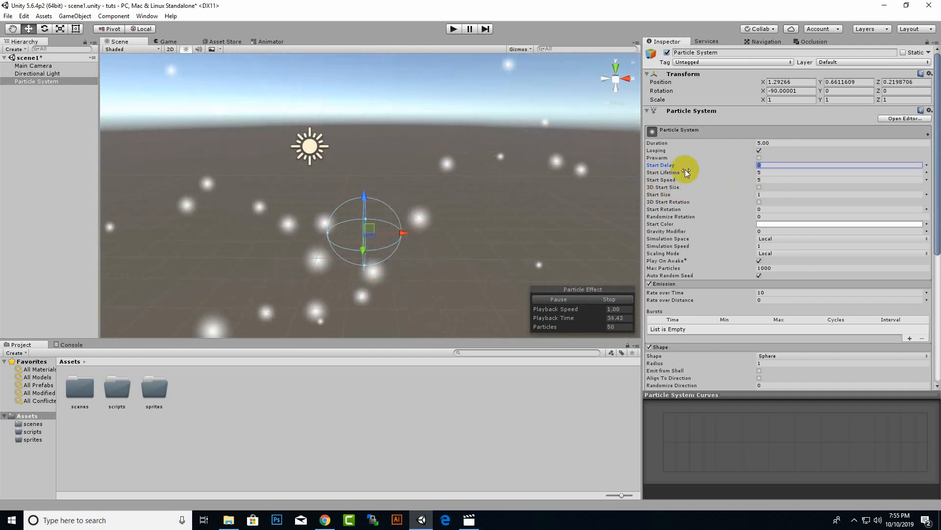
{"action": "type", "text": "1"}
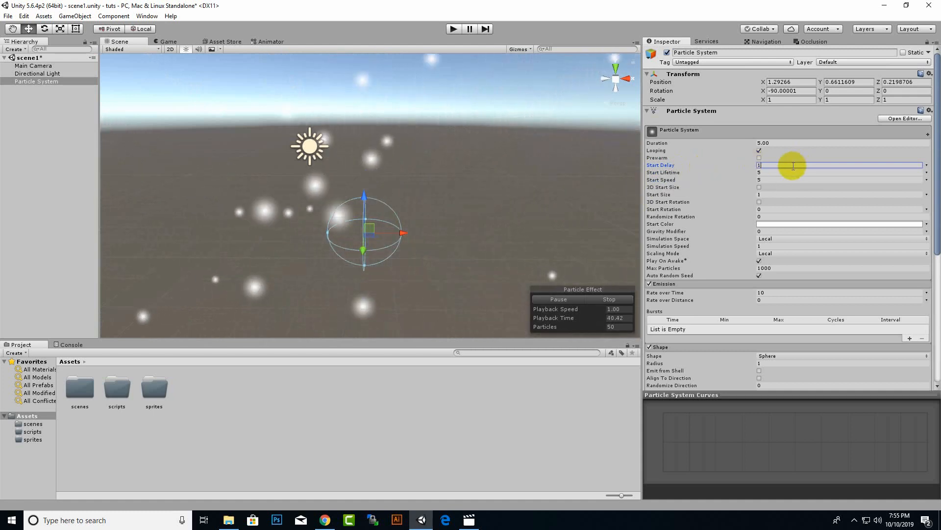
{"action": "left_click_drag", "start_coordinate": [793, 165], "coordinate": [695, 163]}
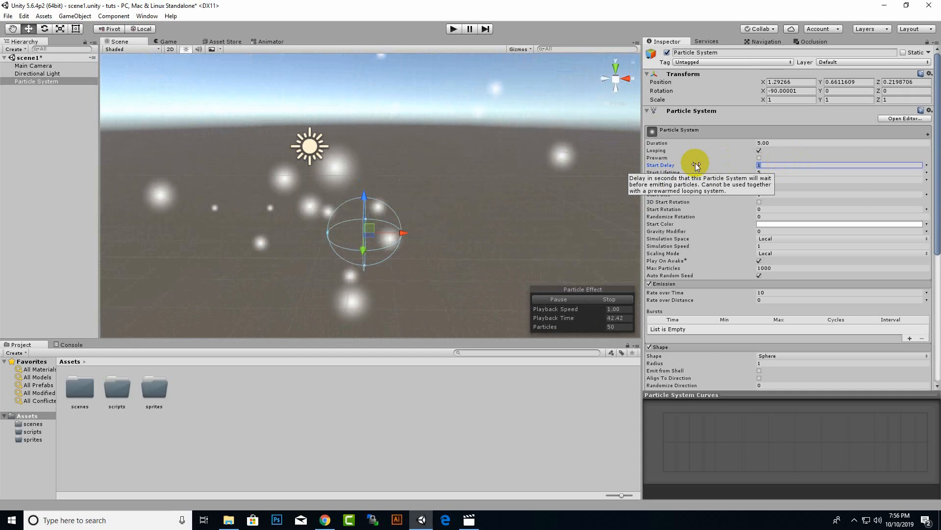
{"action": "type", "text": "0"}
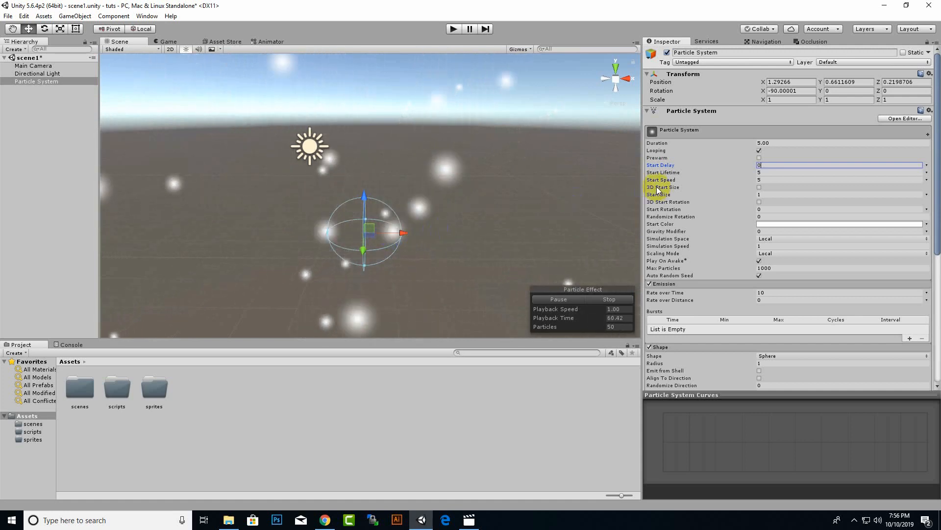
Try start lifetimes of 20 and 1 for the particles and set the value back to 5.
{"action": "left_click", "coordinate": [776, 172]}
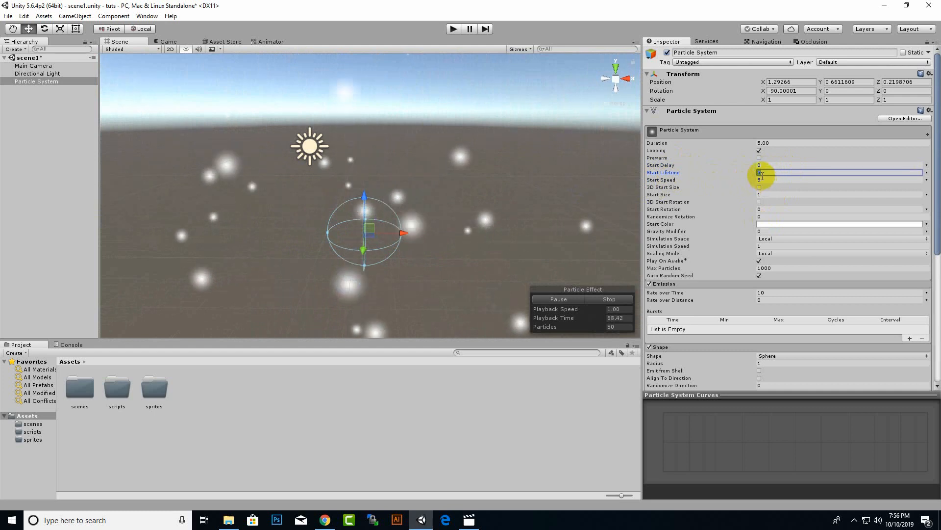
{"action": "type", "text": "20"}
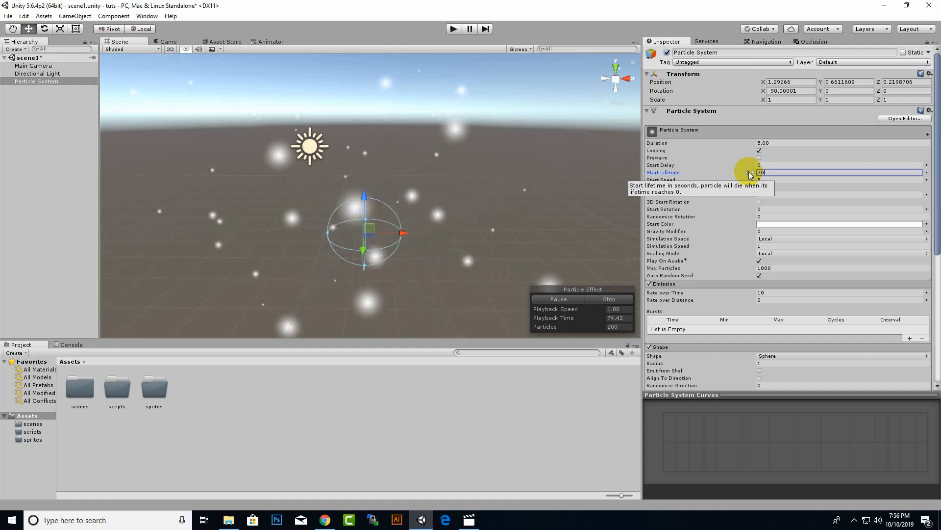
{"action": "key", "text": "BackSpace"}
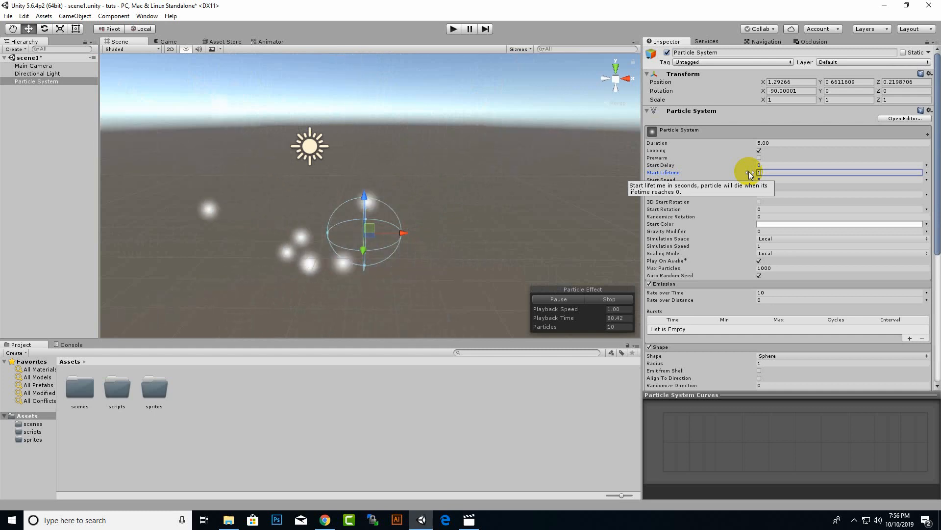
{"action": "key", "text": "BackSpace"}
{"action": "type", "text": "5"}
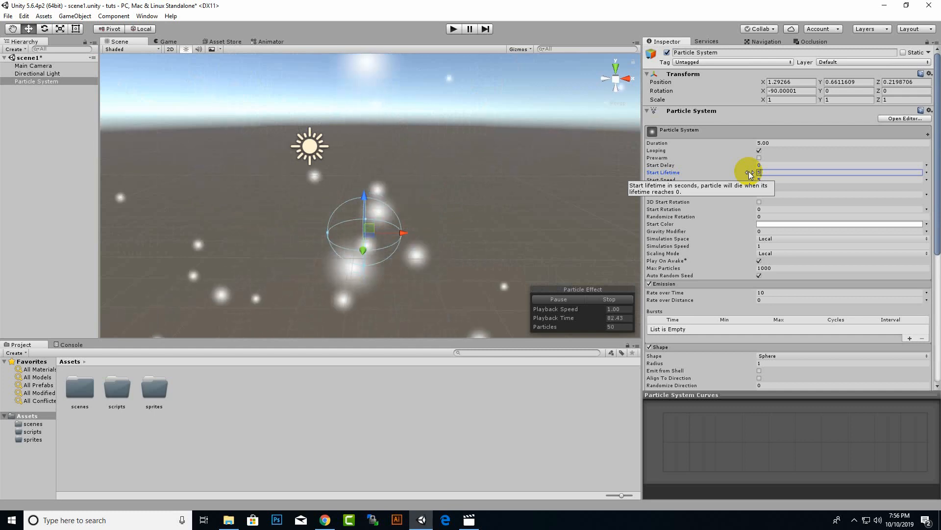
Try a start speed of 20 and set it back to 5, dismissing the browser notification.
{"action": "left_click", "coordinate": [805, 180]}
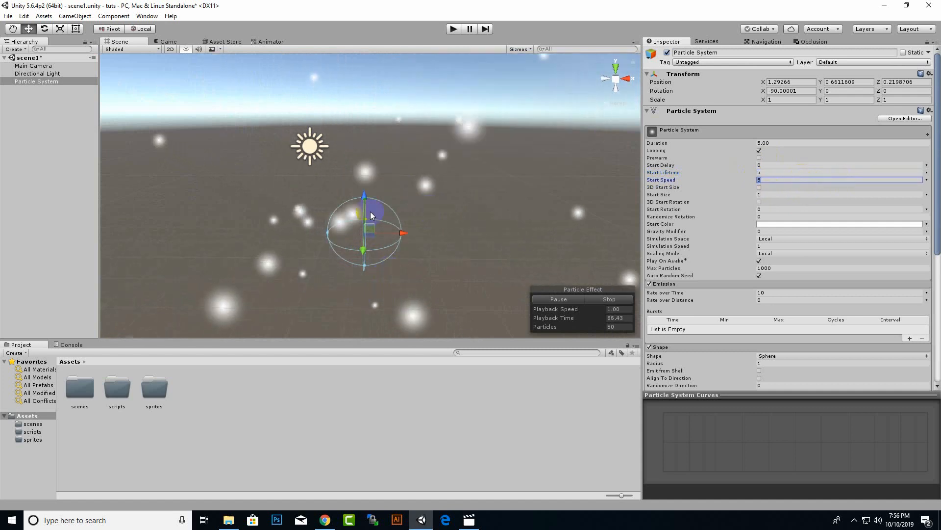
{"action": "type", "text": "20,"}
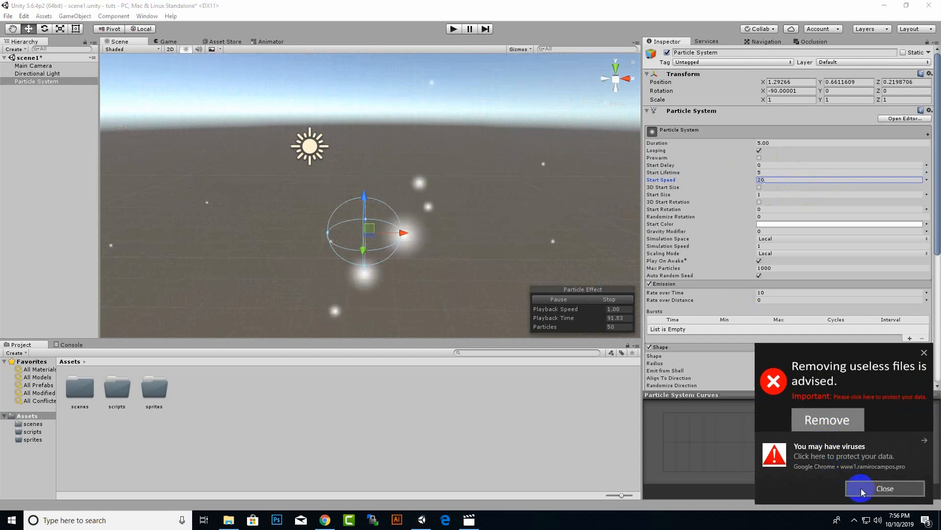
{"action": "left_click", "coordinate": [863, 490]}
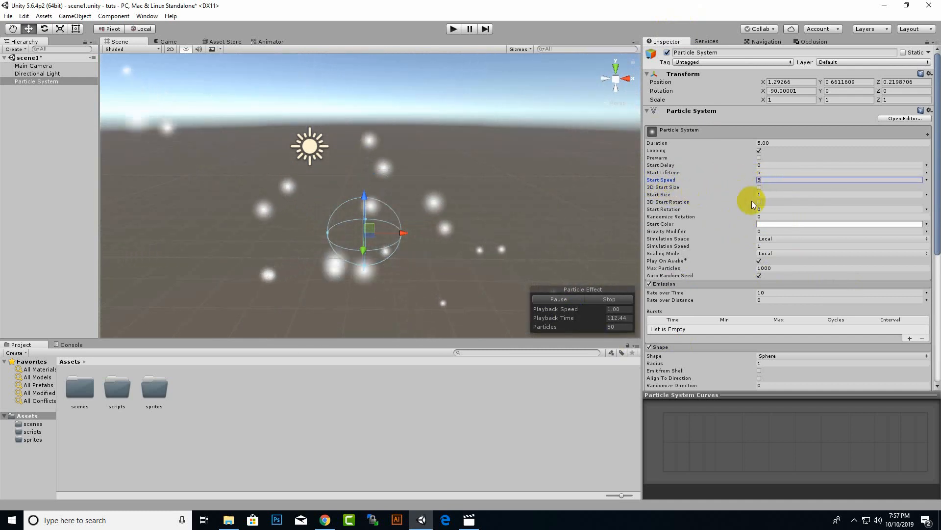
Try particle start sizes of 10 and 2 and set the value back to 1.
{"action": "left_click", "coordinate": [772, 194]}
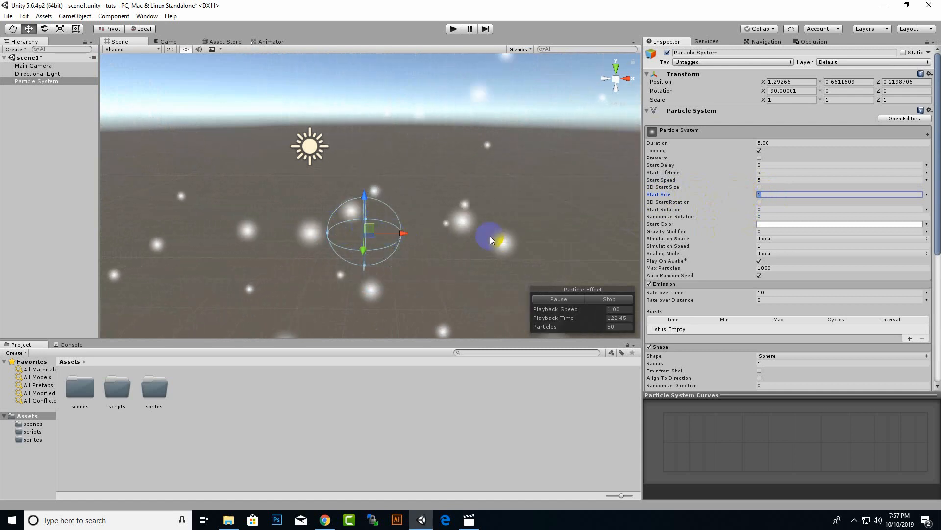
{"action": "type", "text": "0"}
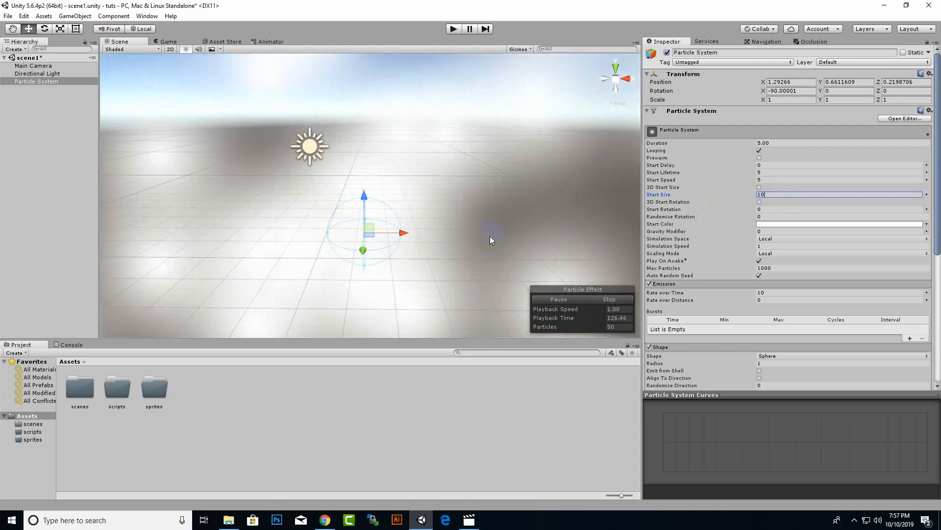
{"action": "key", "text": "BackSpace"}
{"action": "key", "text": "BackSpace"}
{"action": "type", "text": "20"}
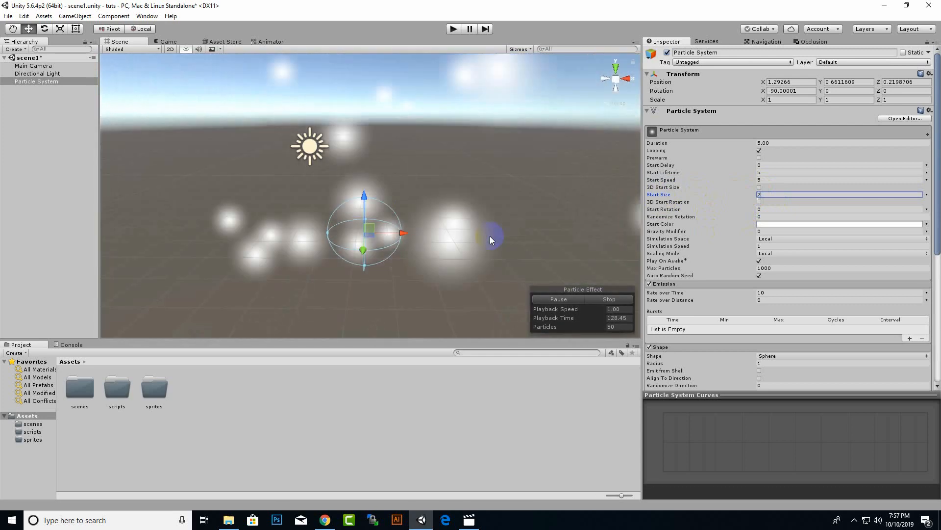
{"action": "key", "text": "BackSpace"}
{"action": "key", "text": "BackSpace"}
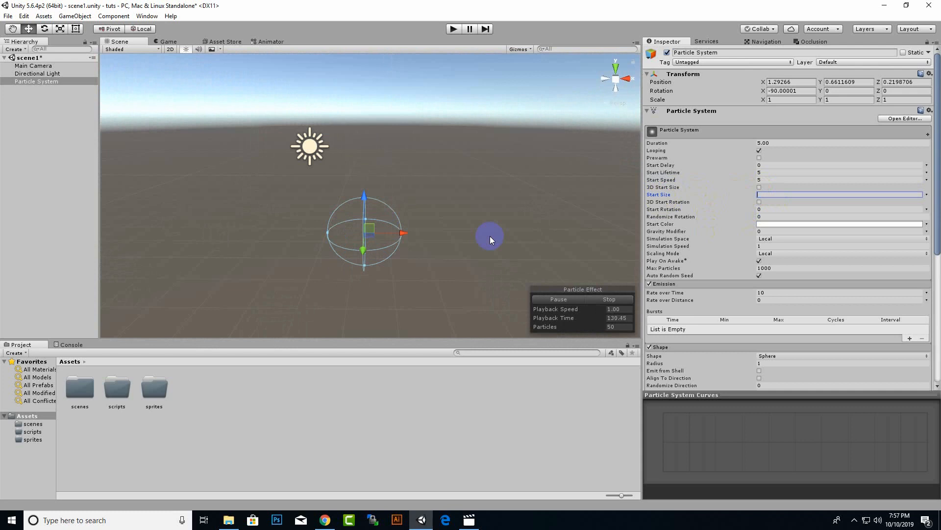
{"action": "type", "text": "2"}
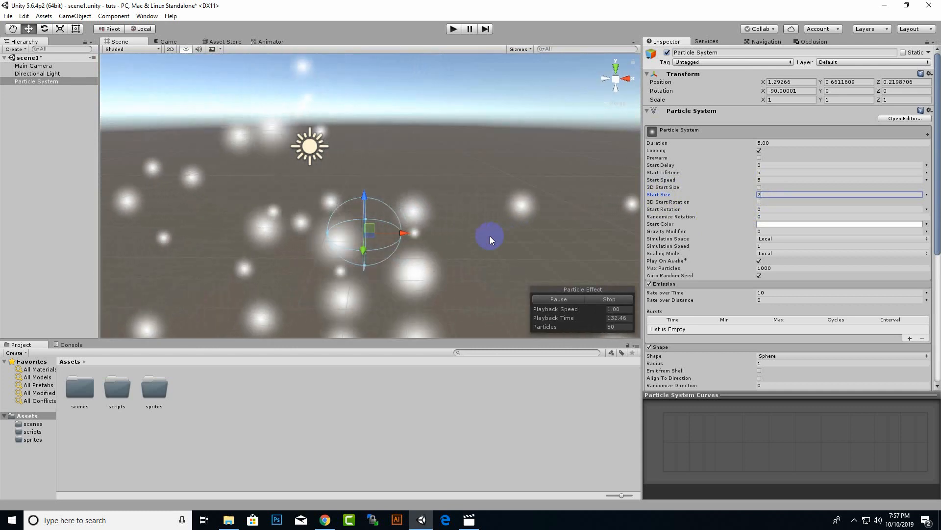
{"action": "key", "text": "BackSpace"}
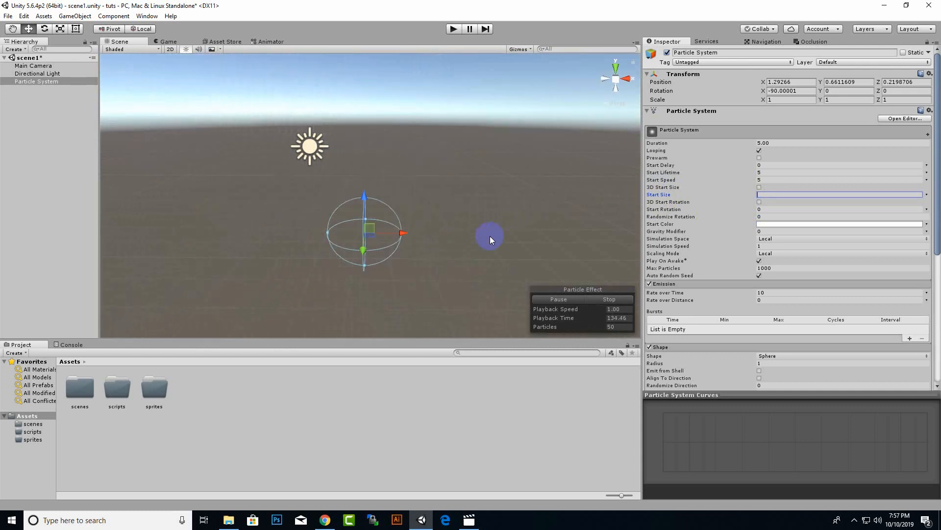
{"action": "type", "text": "1"}
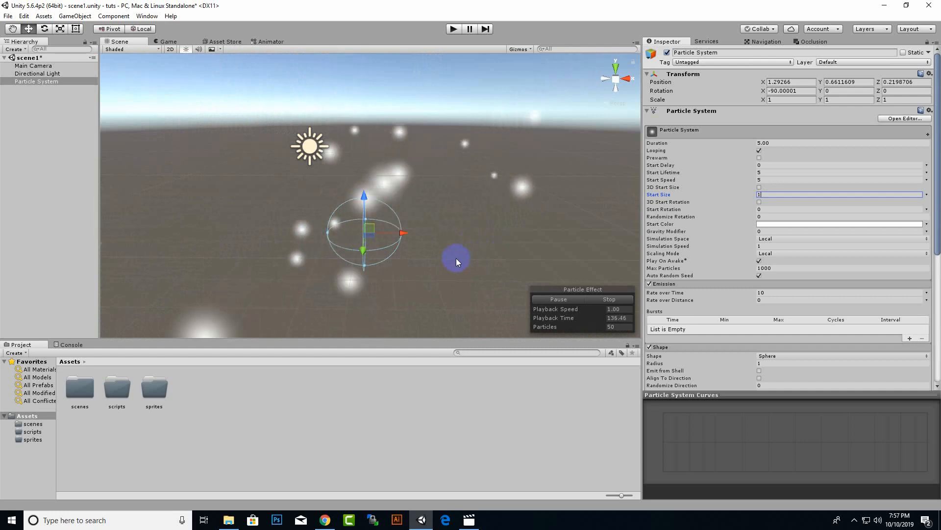
Set the particles' start size to Random Between Two Constants, from 0.5 to 1.
{"action": "left_click", "coordinate": [927, 194]}
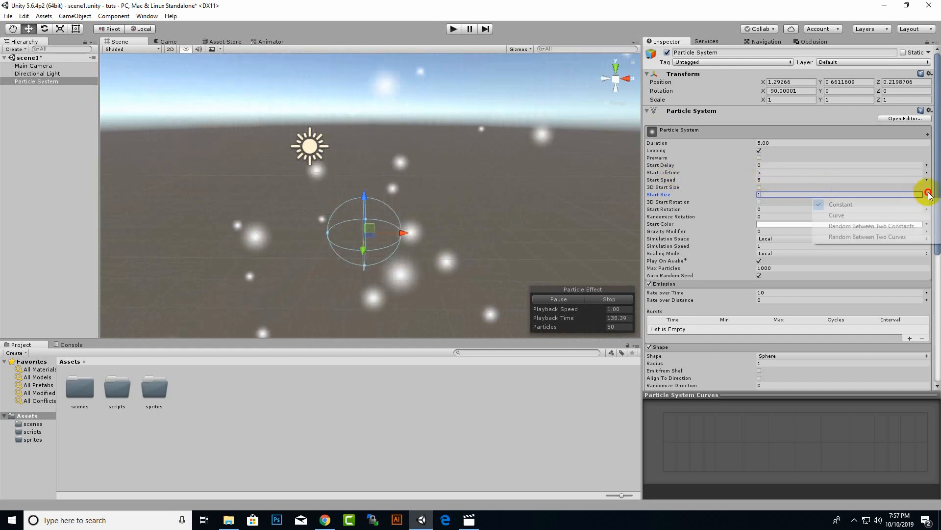
{"action": "left_click", "coordinate": [877, 227]}
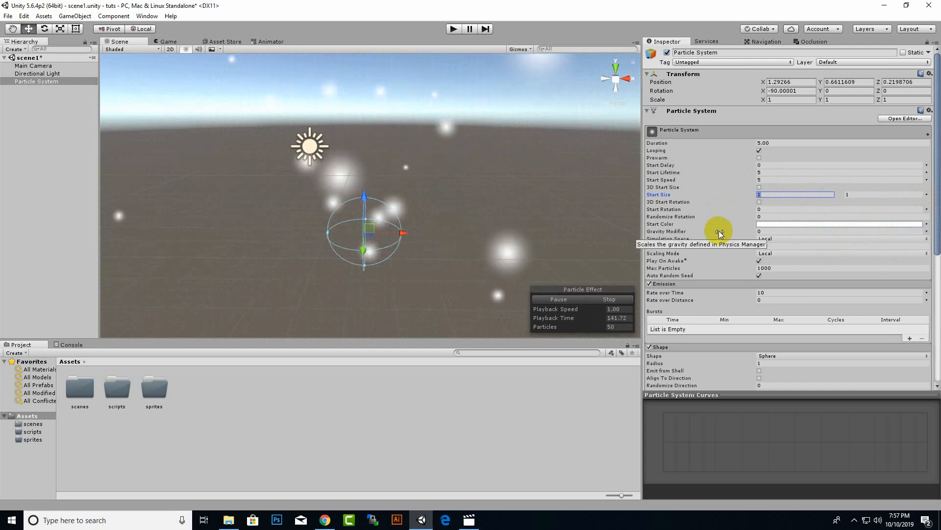
{"action": "type", "text": ".5"}
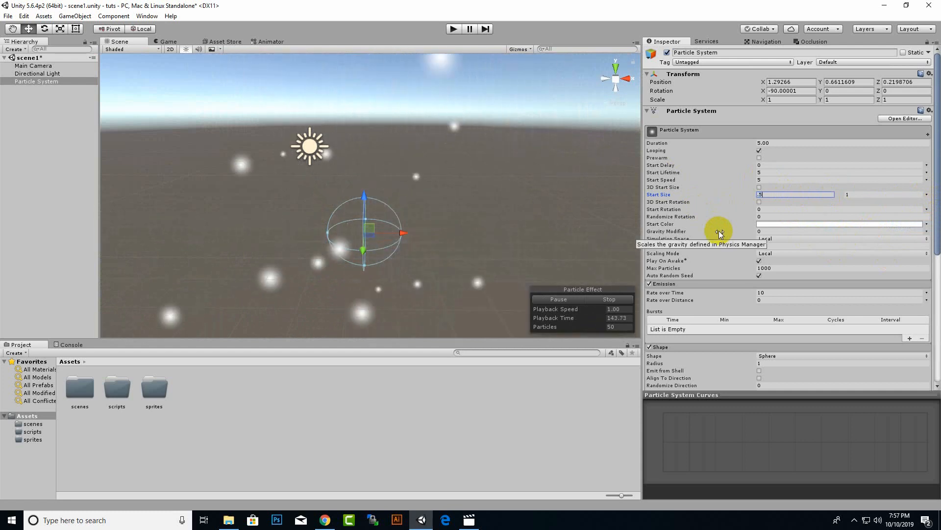
{"action": "left_click", "coordinate": [872, 195]}
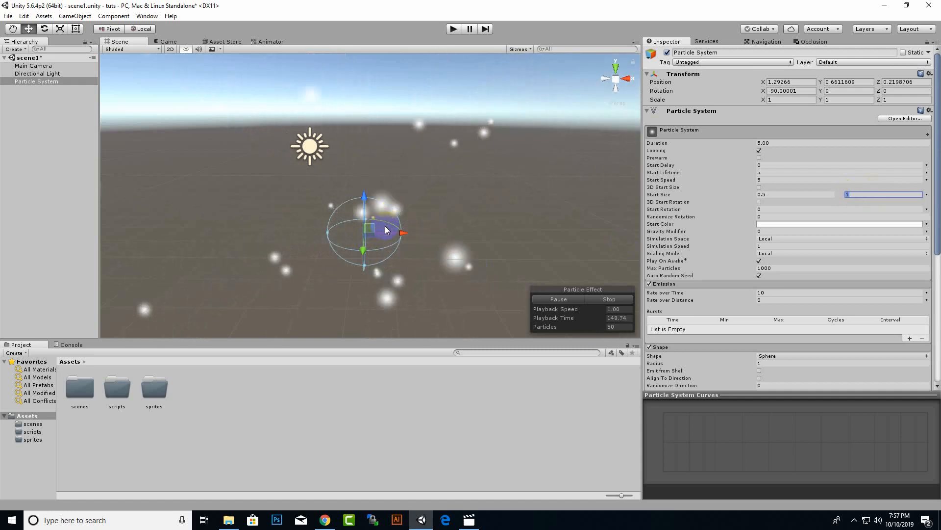
{"action": "scroll", "coordinate": [379, 231], "scroll_direction": "up", "scroll_amount": 1}
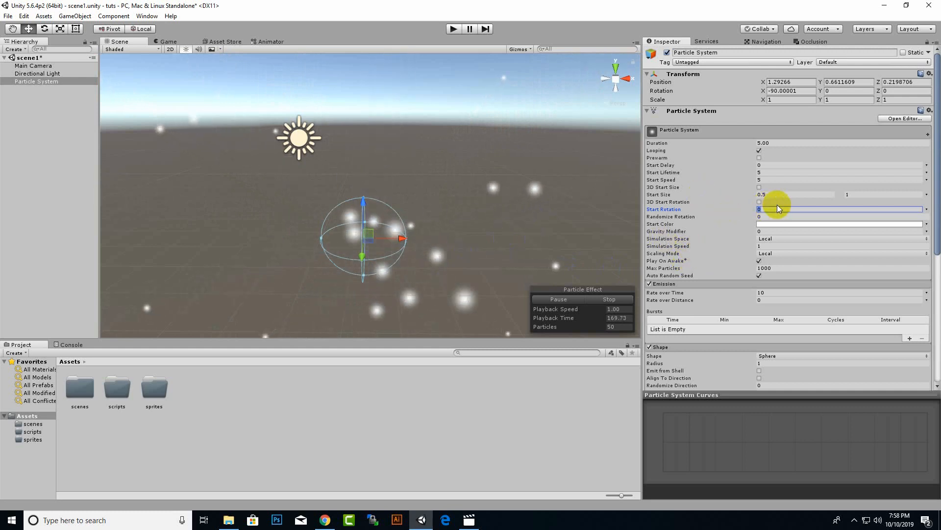
Set the start rotation to Random Between Two Constants, from -180 to 180, and Randomize Rotation to 1.
{"action": "left_click", "coordinate": [926, 209]}
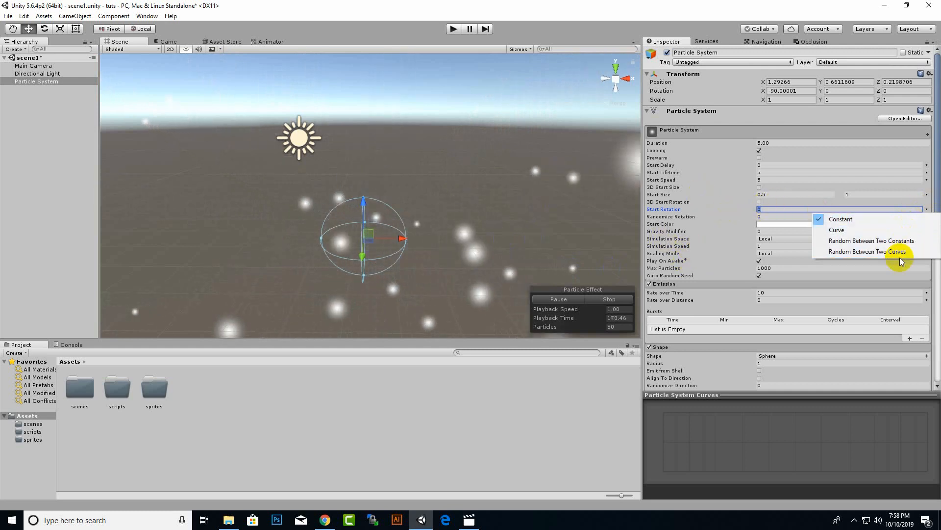
{"action": "left_click", "coordinate": [842, 241]}
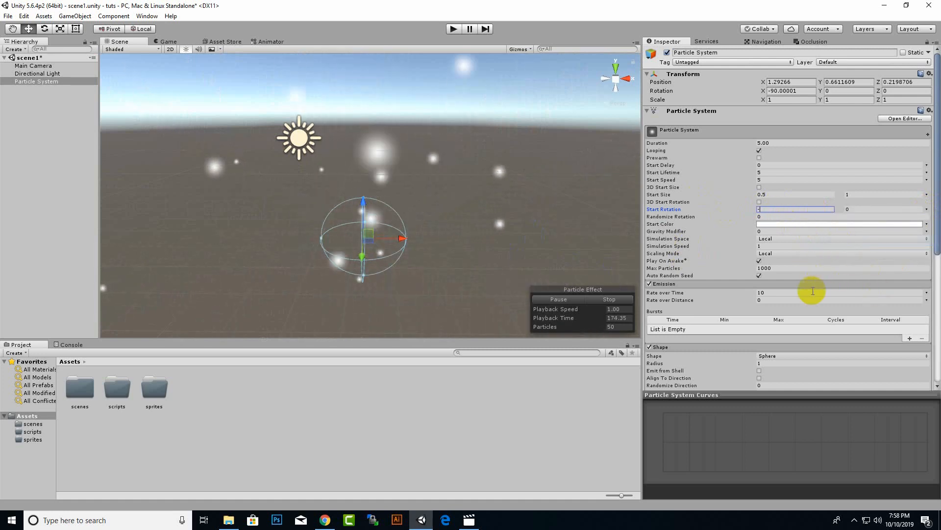
{"action": "type", "text": "180"}
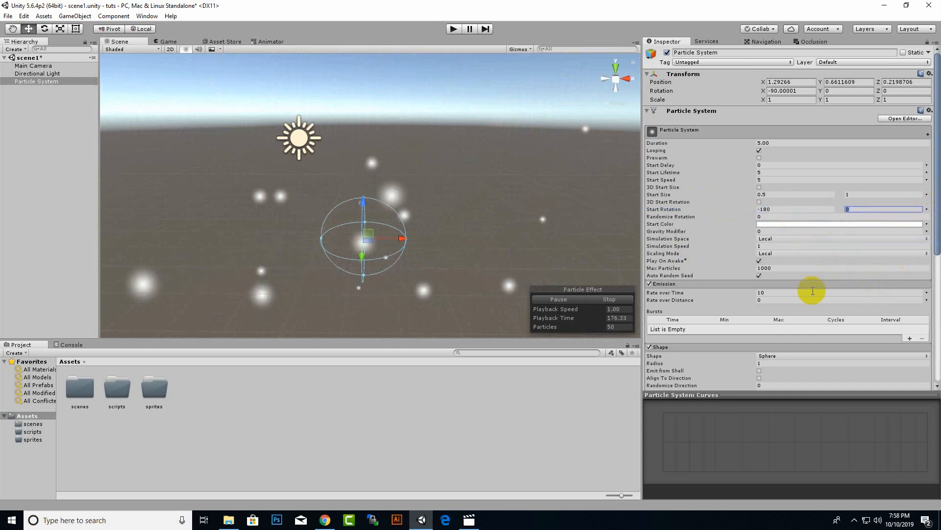
{"action": "type", "text": "180"}
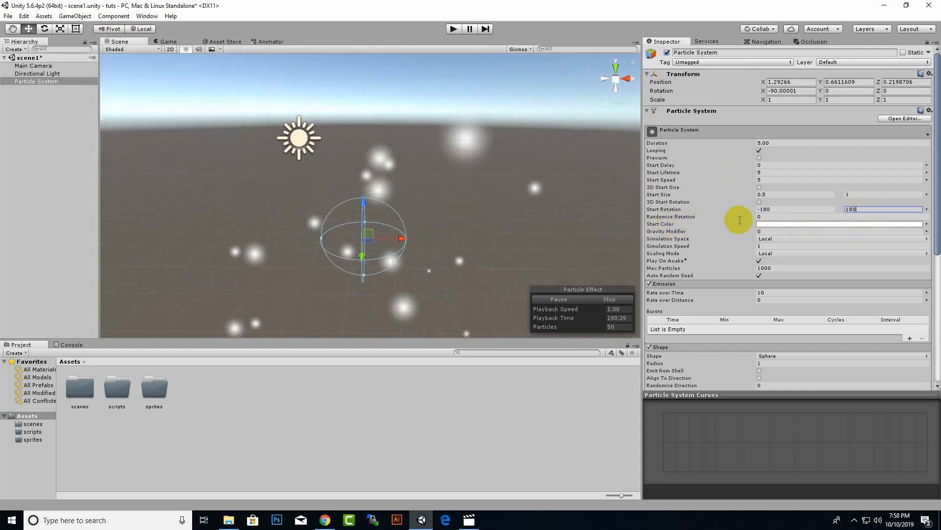
{"action": "left_click", "coordinate": [776, 216]}
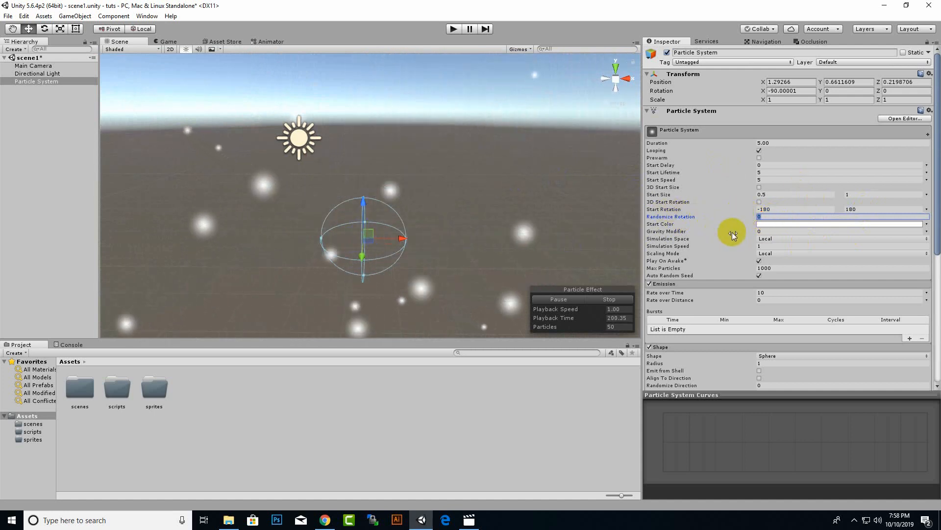
{"action": "type", "text": "1"}
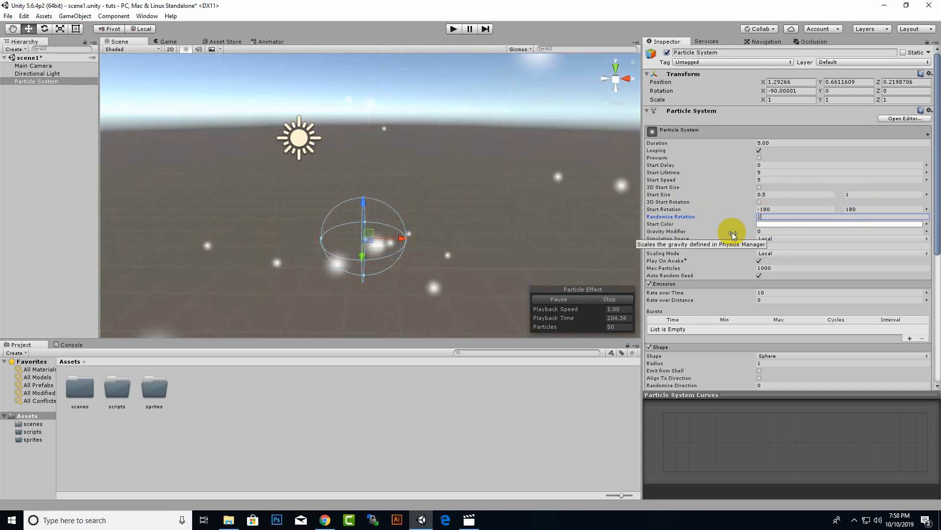
Set Randomize Rotation back to 0 and save the scene.
{"action": "left_click_drag", "start_coordinate": [767, 219], "coordinate": [712, 219]}
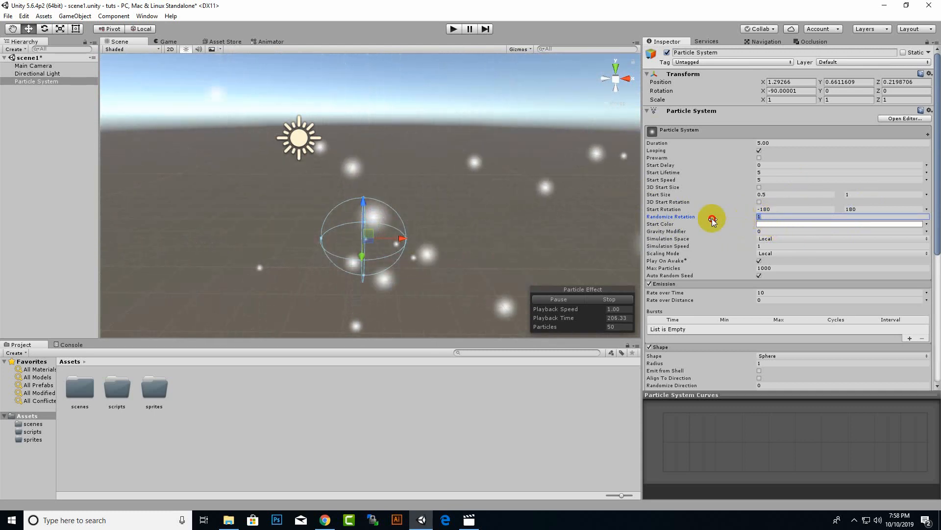
{"action": "type", "text": "0"}
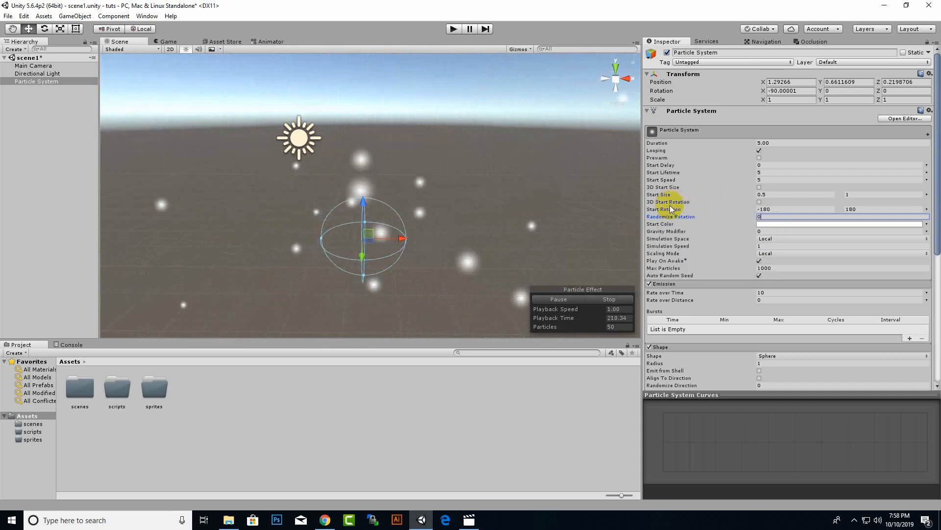
{"action": "key", "text": "ctrl+s"}
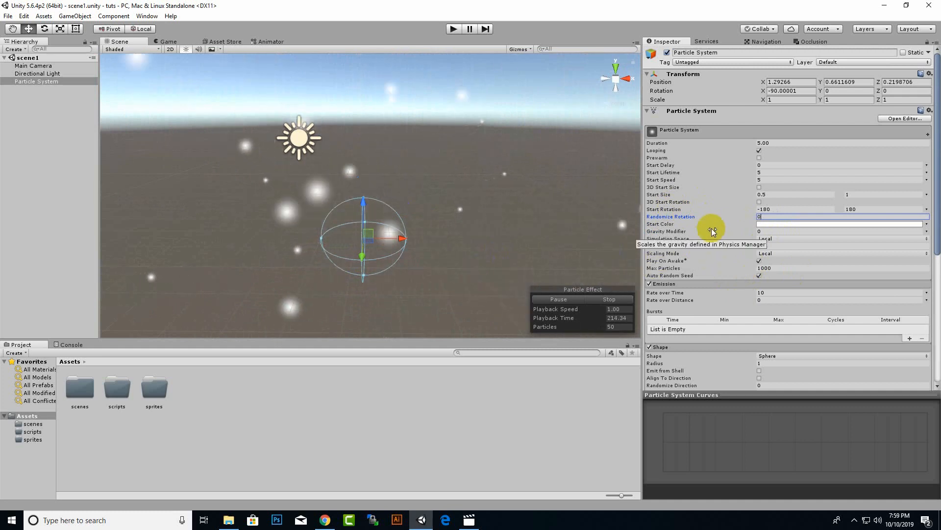
Try dark grey, blue, light blue and orange start colors for the particles and return the color to white.
{"action": "left_click", "coordinate": [775, 224]}
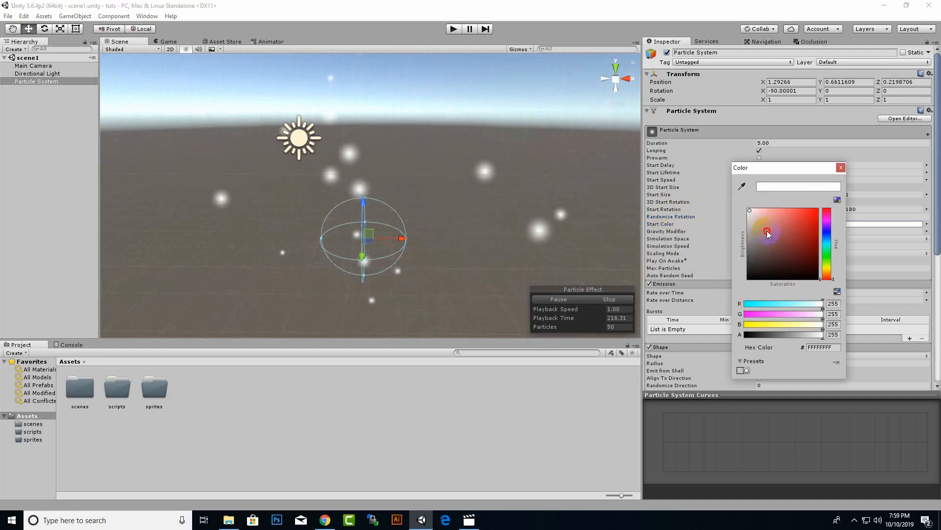
{"action": "left_click", "coordinate": [794, 210]}
{"action": "left_click_drag", "start_coordinate": [802, 238], "coordinate": [819, 239]}
{"action": "left_click", "coordinate": [828, 256]}
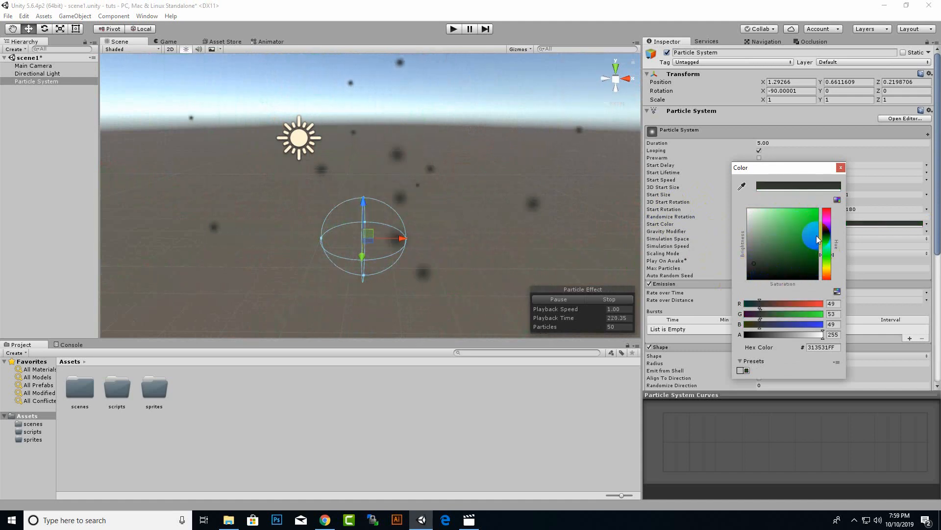
{"action": "left_click", "coordinate": [810, 210]}
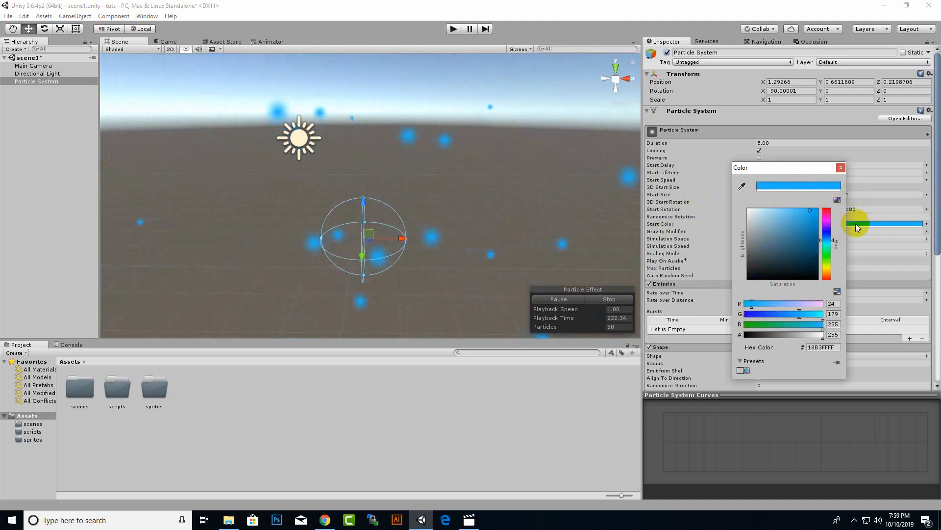
{"action": "left_click", "coordinate": [770, 206]}
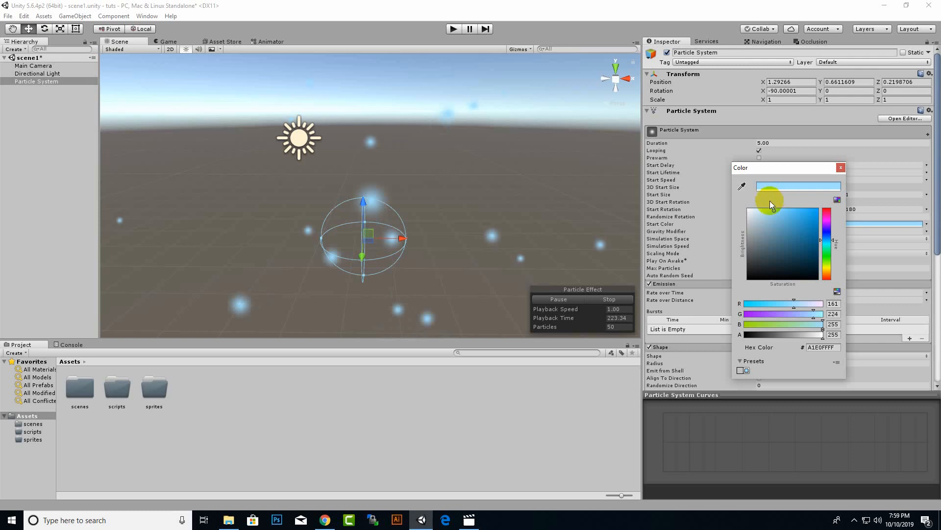
{"action": "left_click", "coordinate": [827, 268]}
{"action": "left_click_drag", "start_coordinate": [815, 211], "coordinate": [818, 199]}
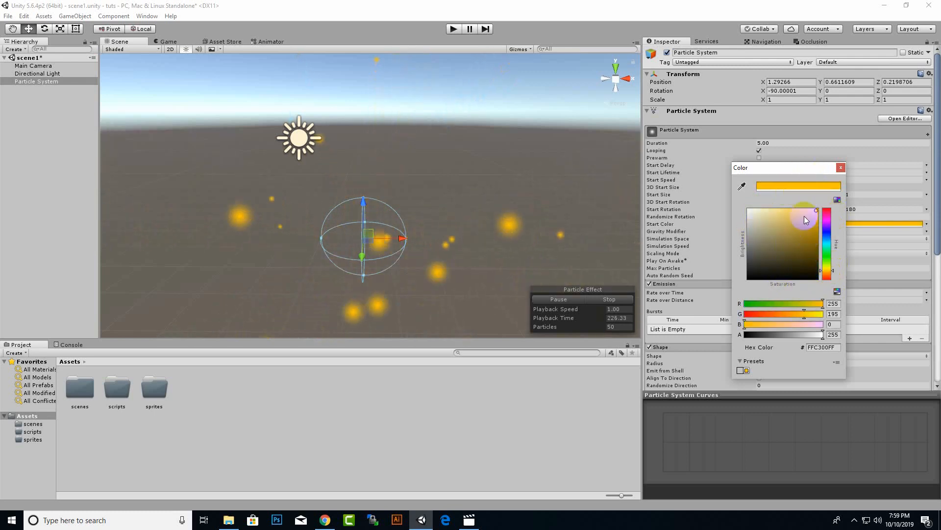
{"action": "left_click_drag", "start_coordinate": [766, 223], "coordinate": [749, 210]}
{"action": "left_click", "coordinate": [840, 168]}
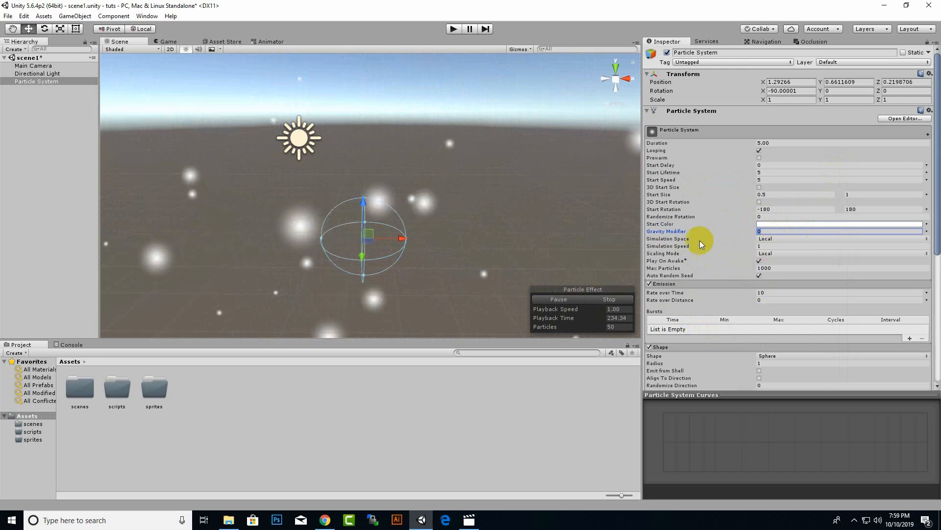
Try gravity modifiers of 2 and 0.2 on the particle system and set the value to 0.5.
{"action": "left_click", "coordinate": [679, 233]}
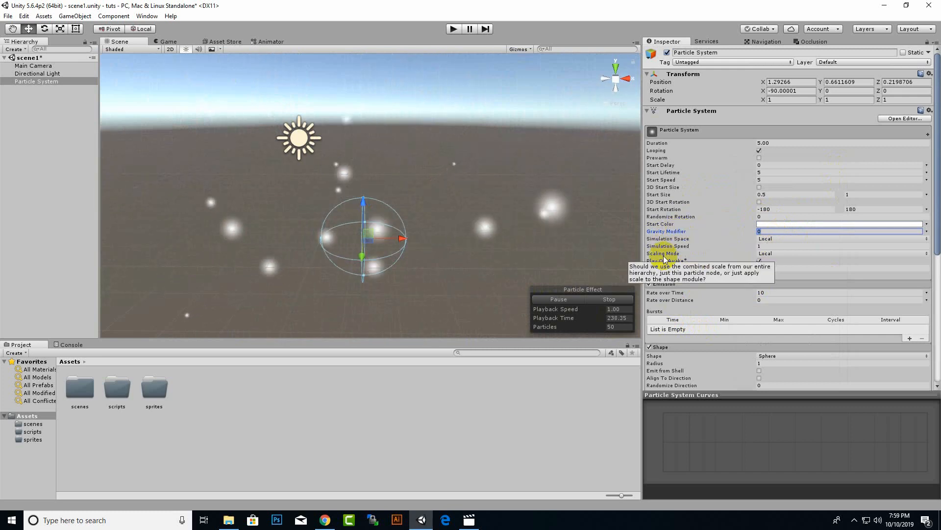
{"action": "scroll", "coordinate": [484, 225], "scroll_direction": "down", "scroll_amount": 2}
{"action": "middle_click_drag", "start_coordinate": [436, 264], "coordinate": [440, 224]}
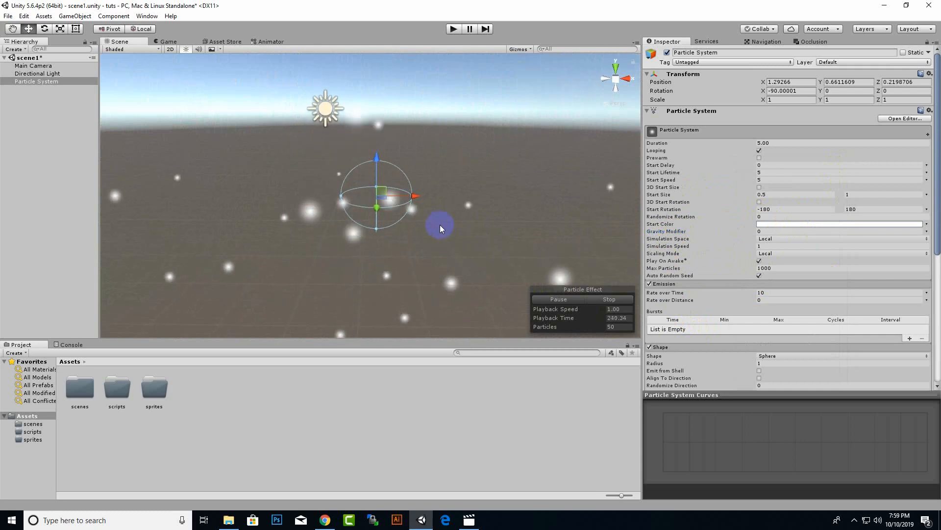
{"action": "scroll", "coordinate": [440, 224], "scroll_direction": "up", "scroll_amount": 3}
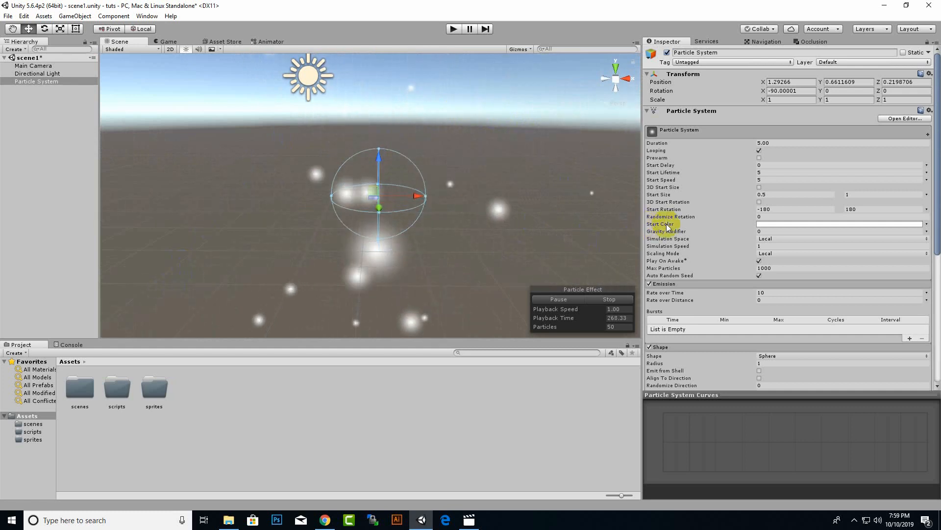
{"action": "left_click", "coordinate": [766, 232]}
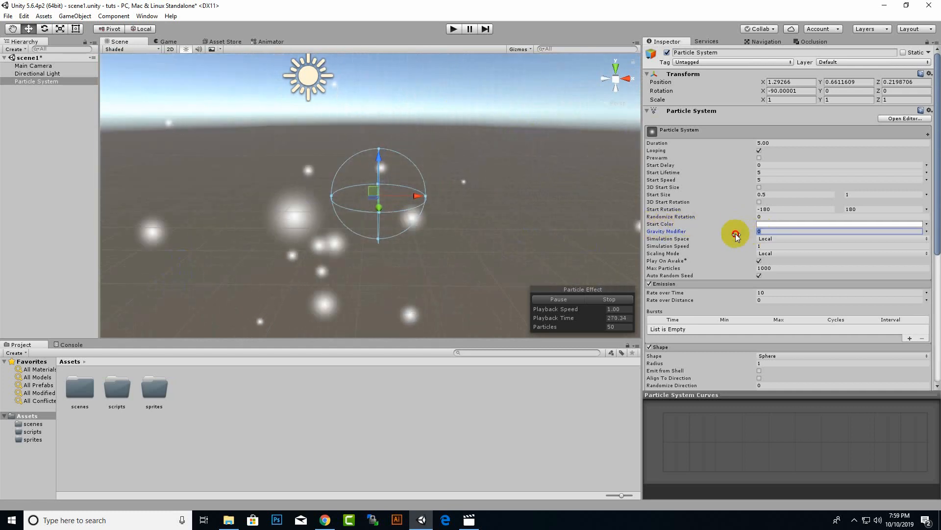
{"action": "type", "text": "2"}
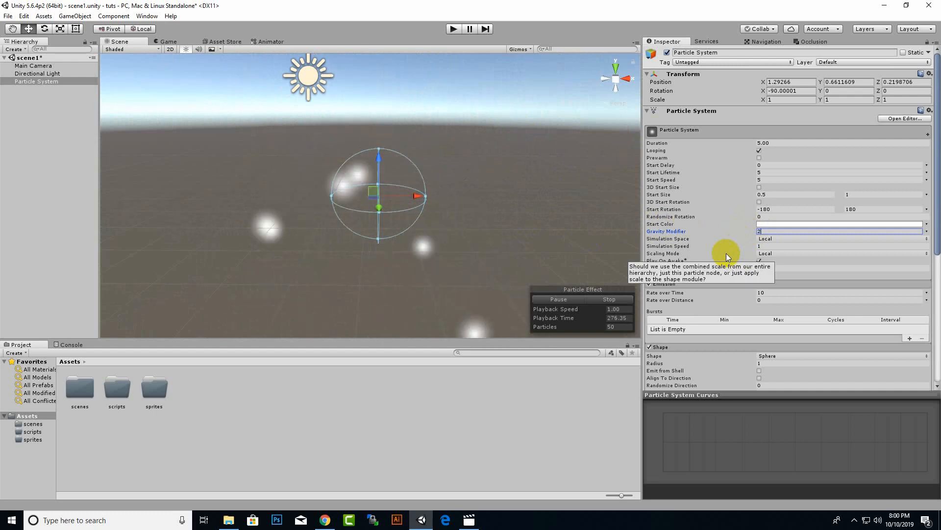
{"action": "key", "text": "BackSpace"}
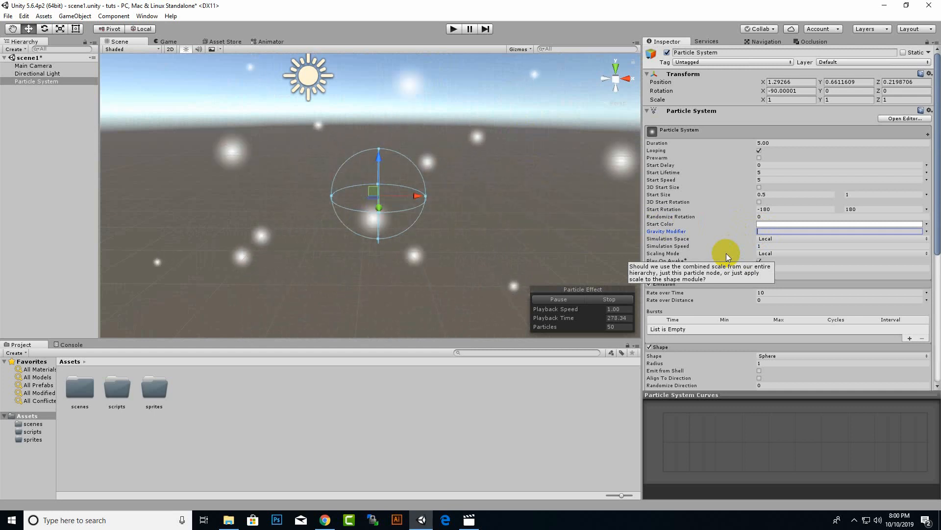
{"action": "type", "text": ".2"}
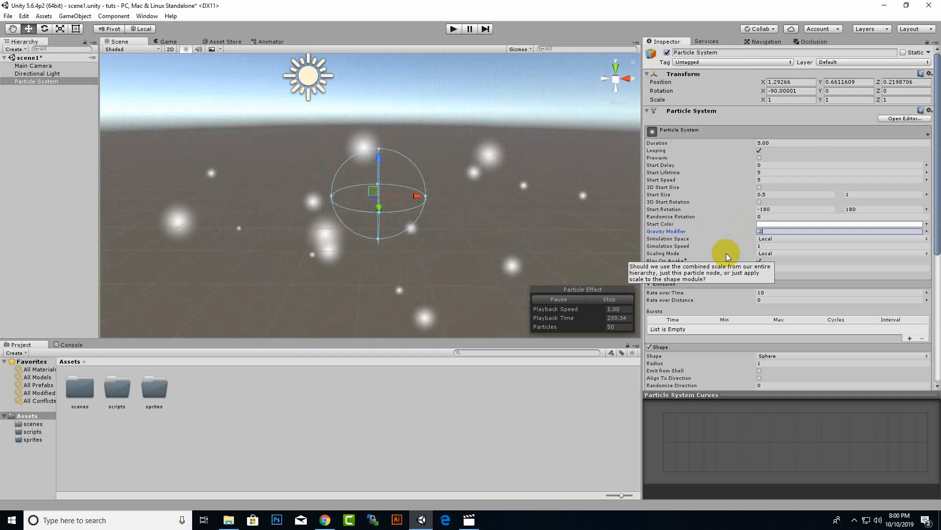
{"action": "key", "text": "BackSpace"}
{"action": "type", "text": "5"}
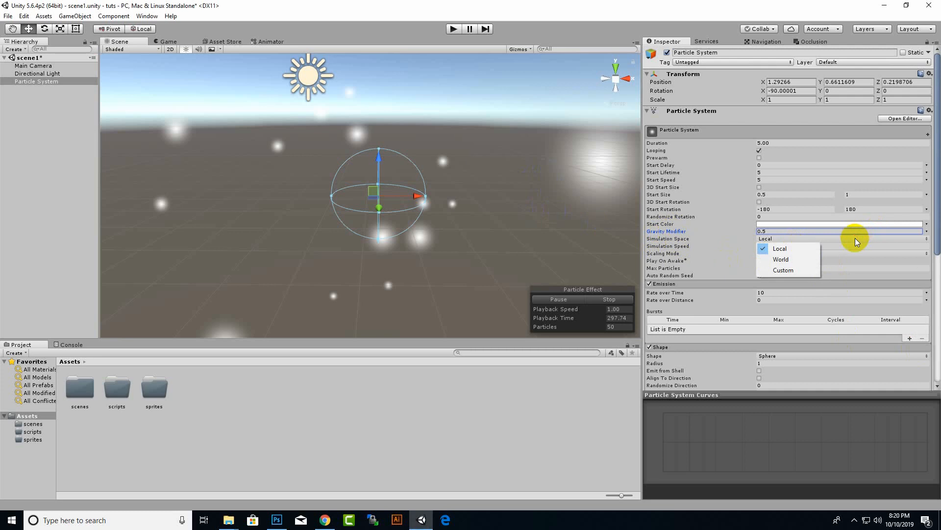
Try the World and Custom simulation spaces, view the selectable custom transforms, and set the simulation space back to Local.
{"action": "left_click", "coordinate": [776, 260]}
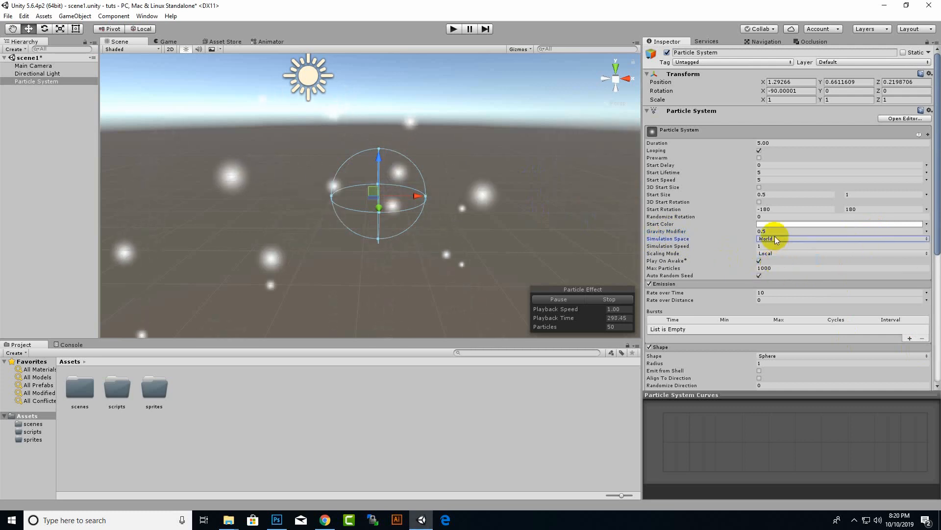
{"action": "left_click", "coordinate": [776, 238]}
{"action": "left_click", "coordinate": [797, 249]}
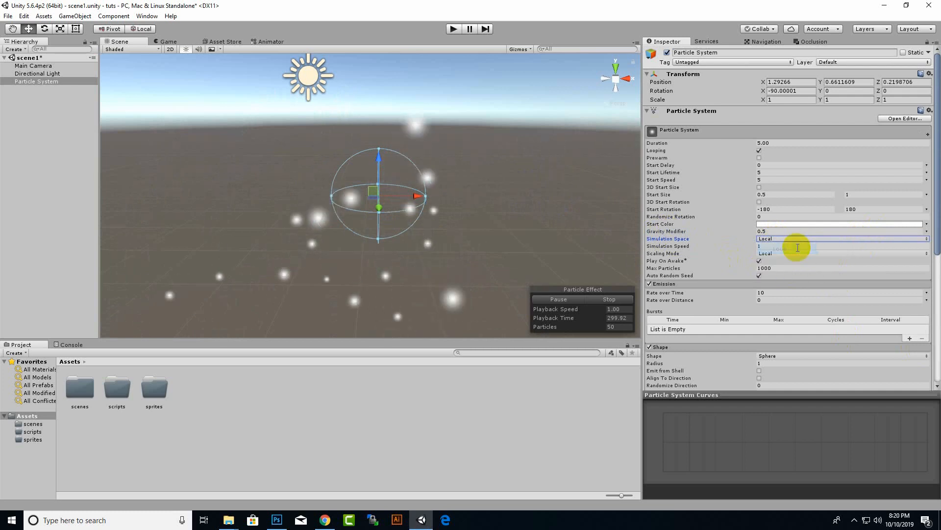
{"action": "left_click", "coordinate": [790, 238]}
{"action": "left_click", "coordinate": [781, 270]}
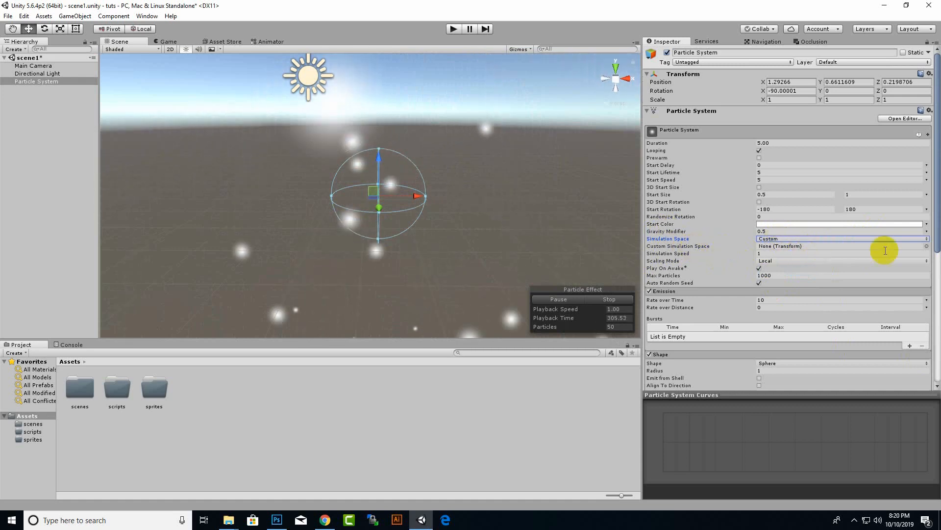
{"action": "left_click", "coordinate": [926, 246]}
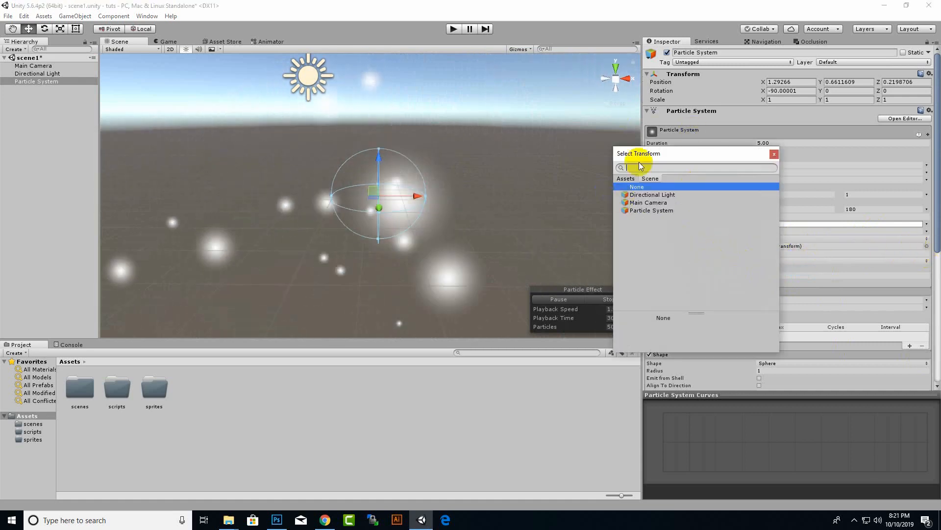
{"action": "left_click", "coordinate": [774, 154]}
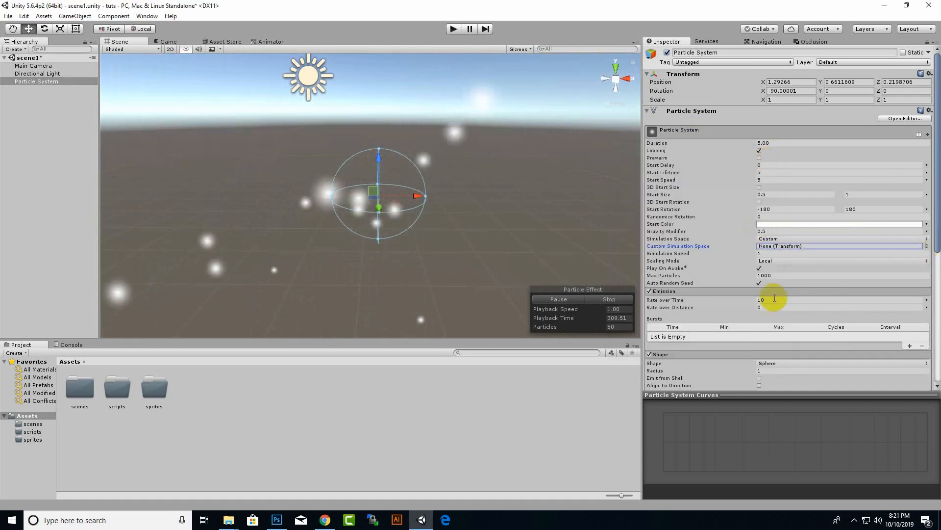
{"action": "left_click", "coordinate": [786, 239]}
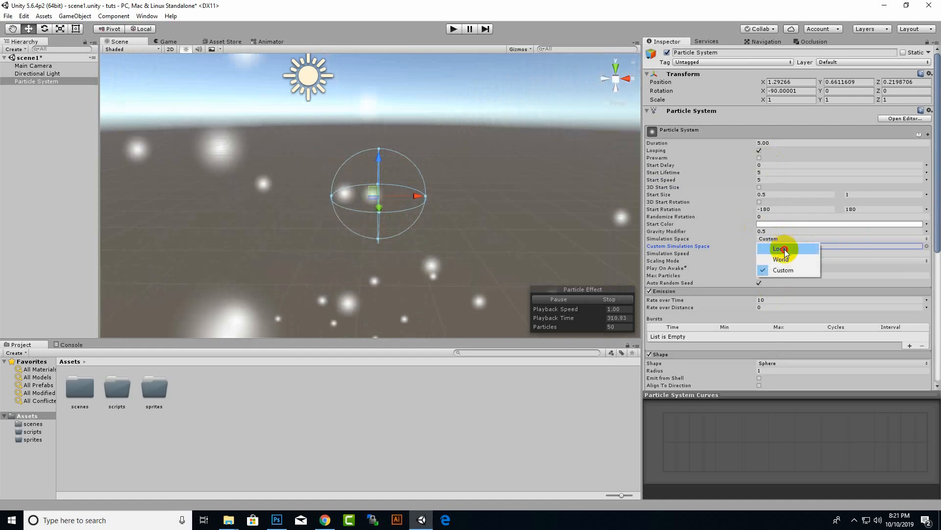
{"action": "left_click", "coordinate": [783, 249]}
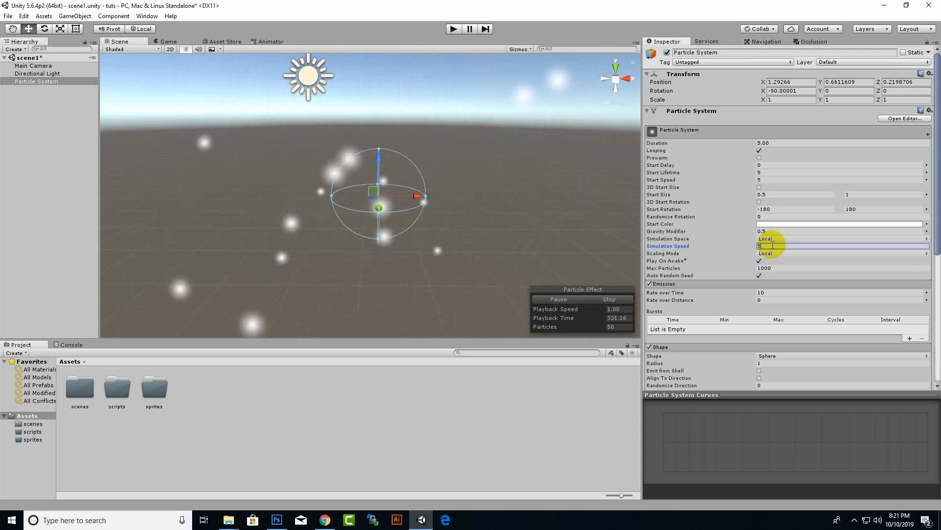
Set the simulation speed to 1, then try the Shape and Hierarchy scaling modes and return to Local.
{"action": "type", "text": "1"}
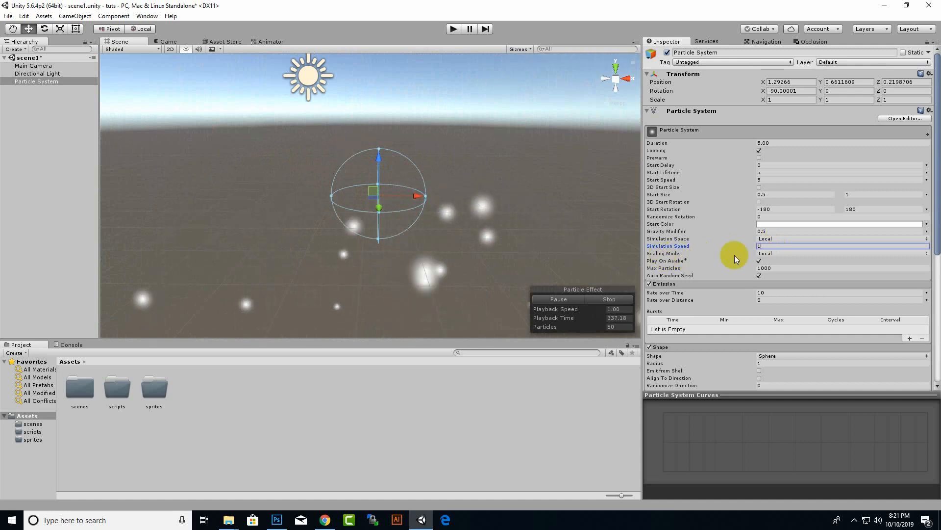
{"action": "left_click", "coordinate": [807, 254]}
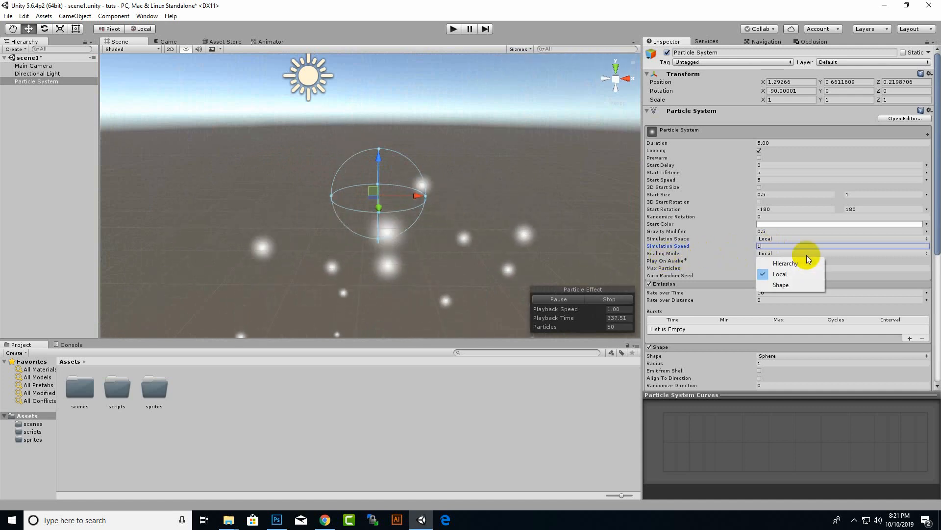
{"action": "left_click", "coordinate": [798, 284]}
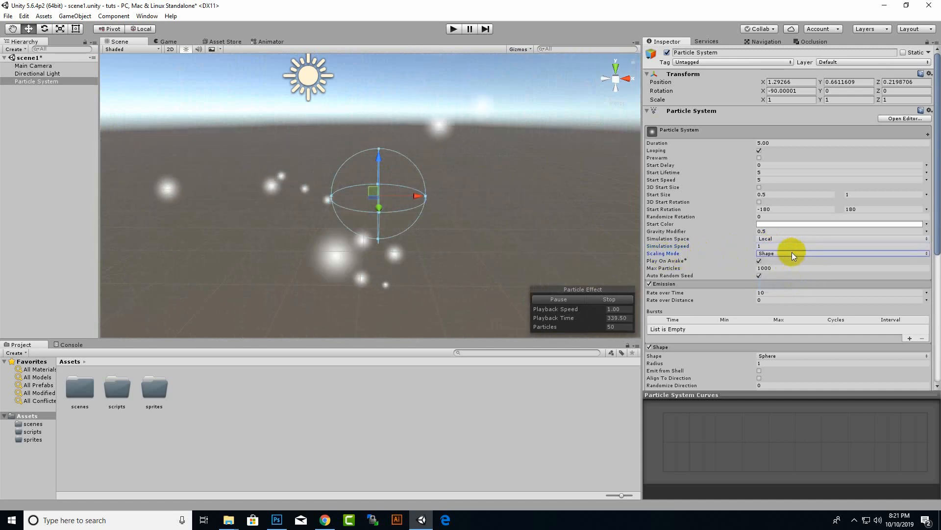
{"action": "left_click", "coordinate": [793, 252]}
{"action": "left_click", "coordinate": [784, 263]}
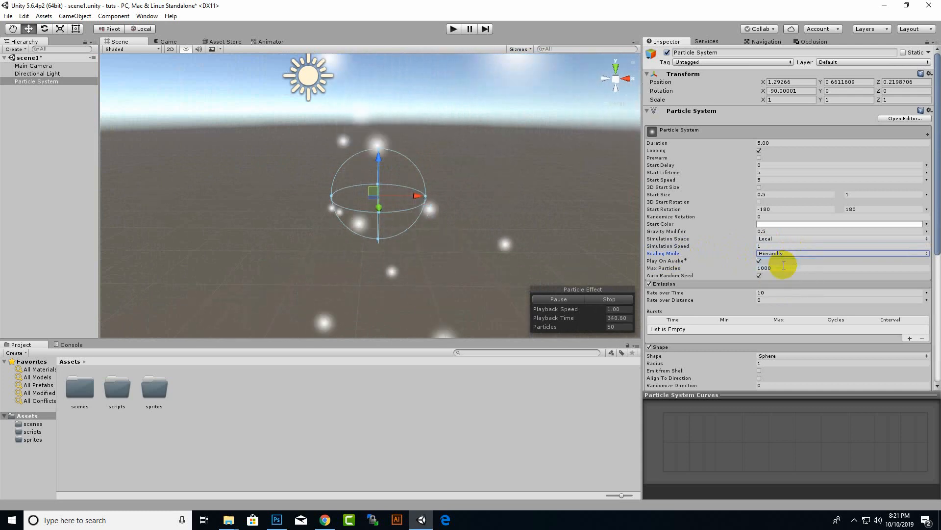
{"action": "left_click", "coordinate": [783, 253]}
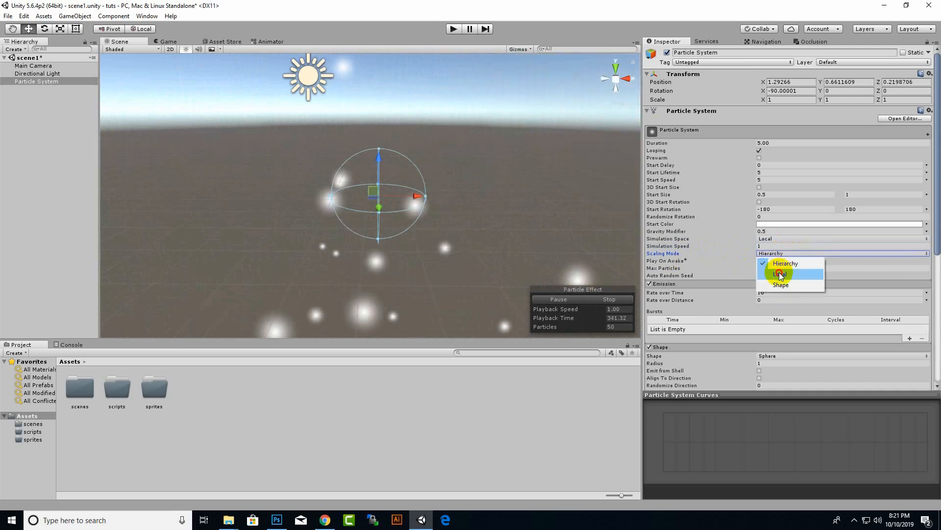
{"action": "left_click", "coordinate": [780, 274]}
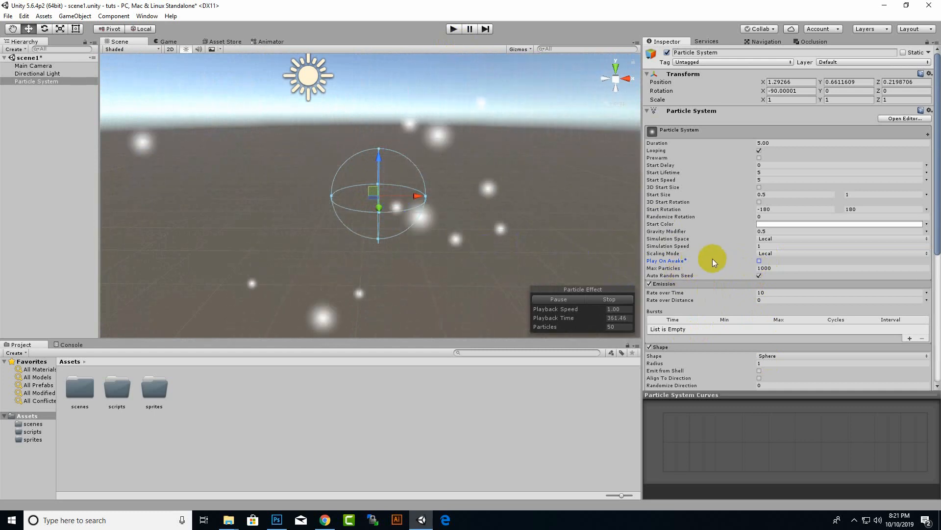
Turn Play On Awake back on, set Max Particles to 100 and save the scene.
{"action": "left_click", "coordinate": [759, 261]}
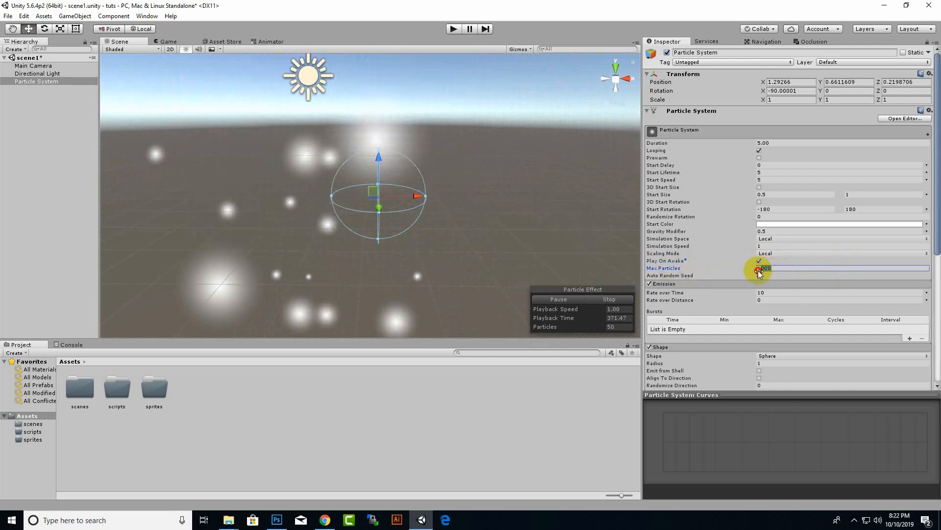
{"action": "left_click", "coordinate": [760, 268]}
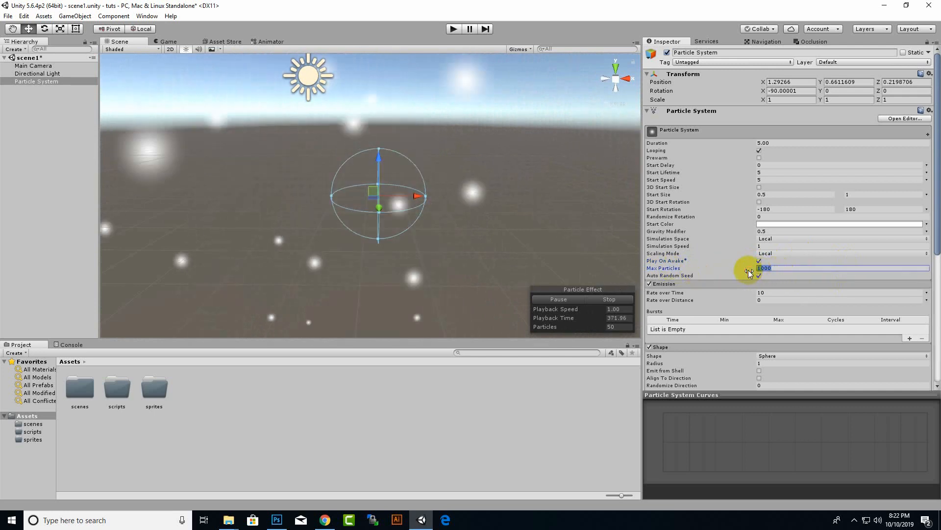
{"action": "left_click", "coordinate": [799, 268]}
{"action": "key", "text": "ctrl+s"}
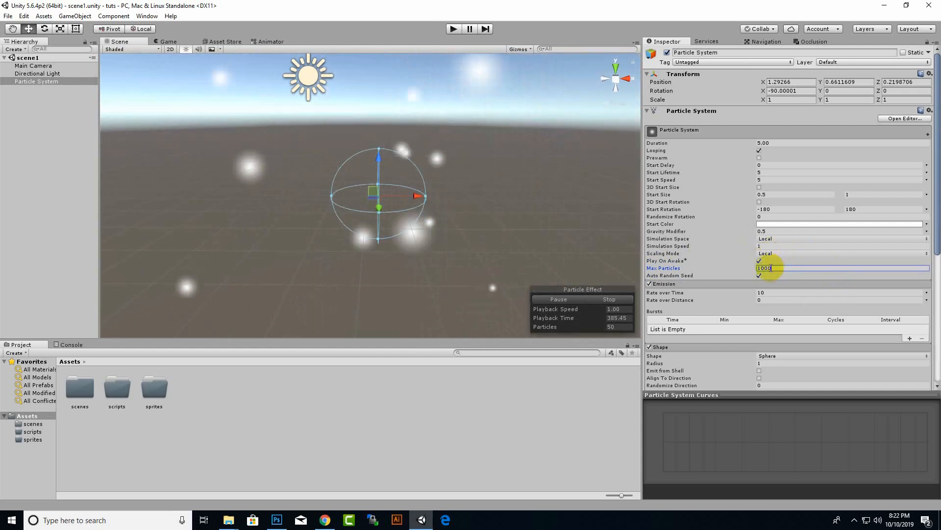
{"action": "left_click_drag", "start_coordinate": [769, 268], "coordinate": [811, 273]}
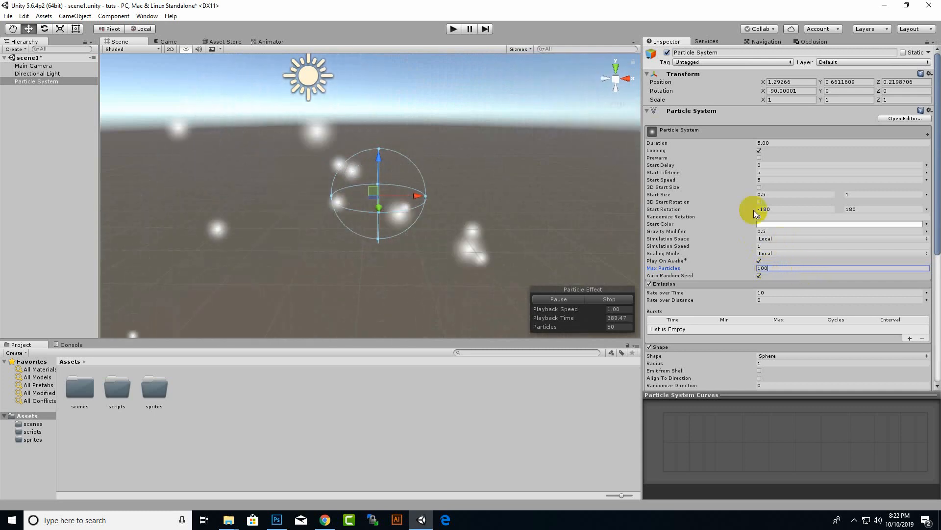
{"action": "key", "text": "ctrl+s"}
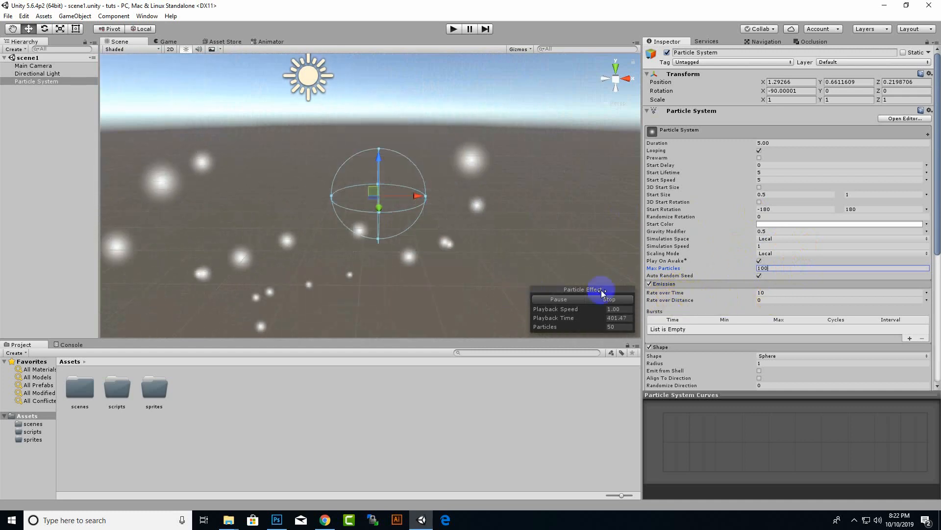
Examine the Emission module's Rate over Time and Rate over Distance settings, the emitted particles in the scene, and the remaining particle modules.
{"action": "left_click", "coordinate": [755, 292]}
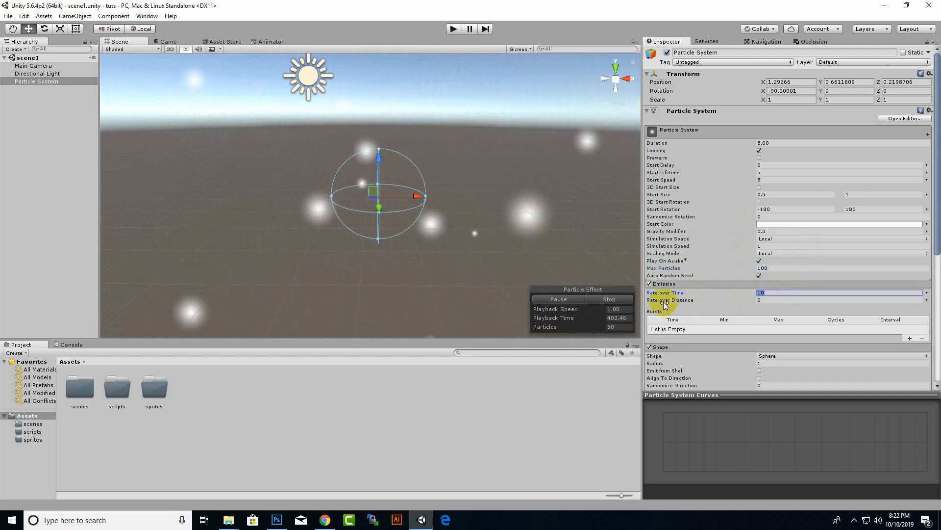
{"action": "left_click", "coordinate": [771, 300]}
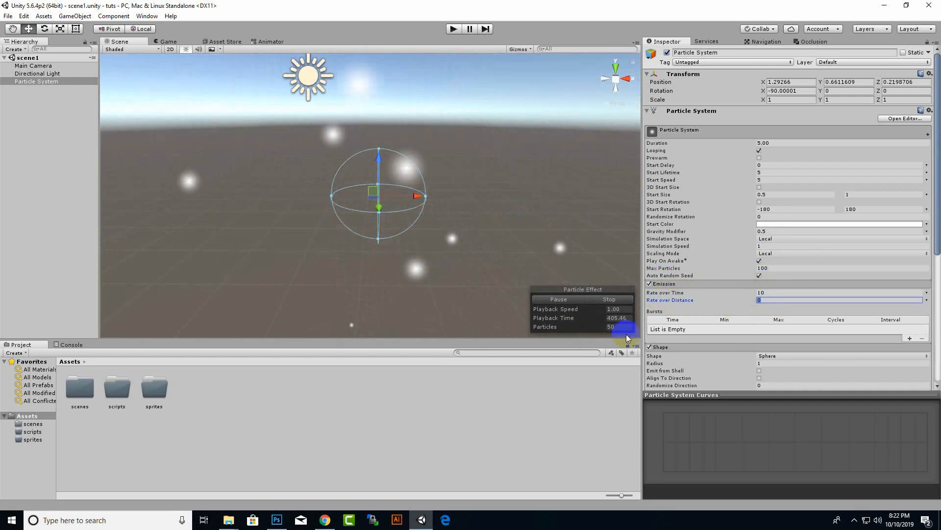
{"action": "left_click", "coordinate": [769, 300]}
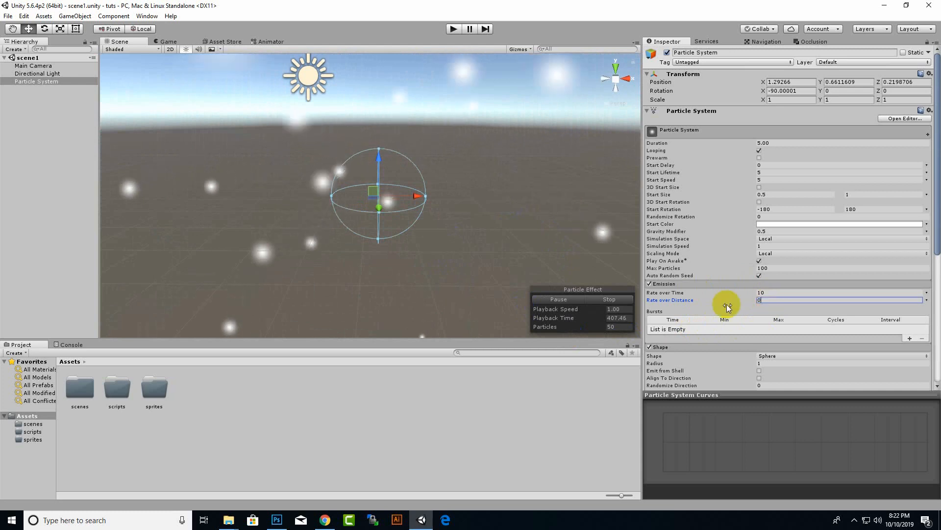
{"action": "left_click", "coordinate": [765, 294]}
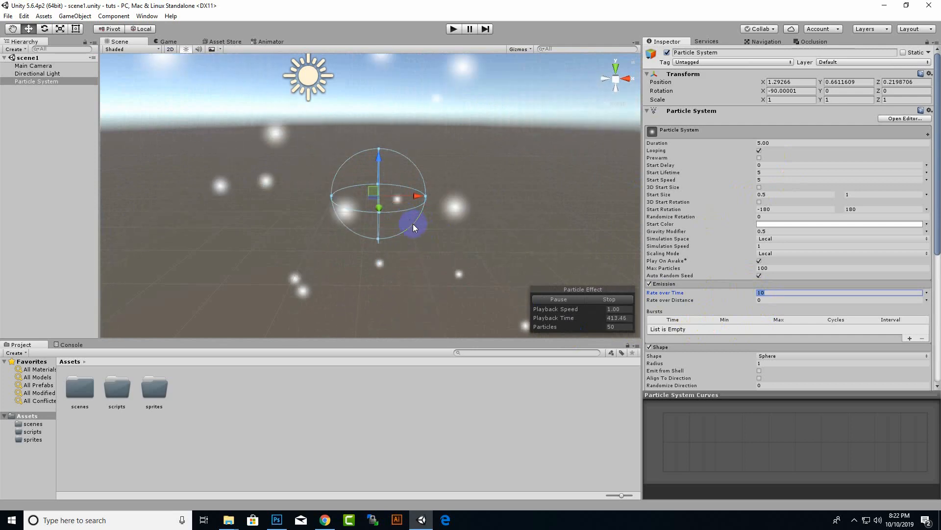
{"action": "scroll", "coordinate": [441, 233], "scroll_direction": "down", "scroll_amount": 2}
{"action": "scroll", "coordinate": [445, 263], "scroll_direction": "down", "scroll_amount": 5}
{"action": "scroll", "coordinate": [392, 271], "scroll_direction": "up", "scroll_amount": 6}
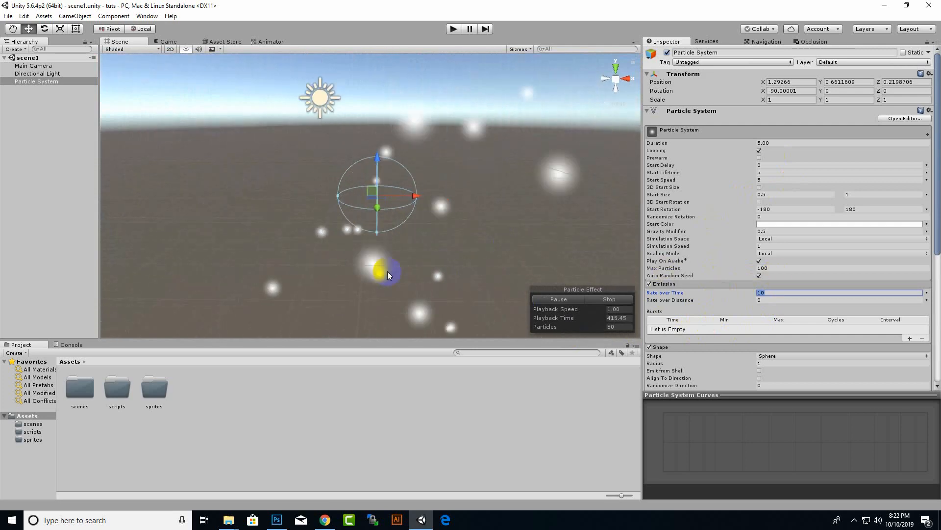
{"action": "scroll", "coordinate": [729, 247], "scroll_direction": "down", "scroll_amount": 5}
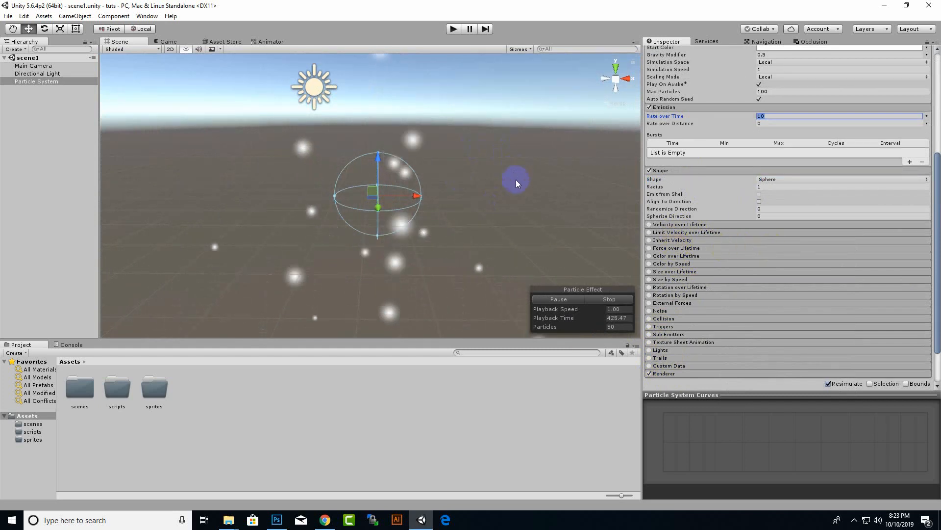
{"action": "middle_click_drag", "start_coordinate": [516, 180], "coordinate": [504, 225]}
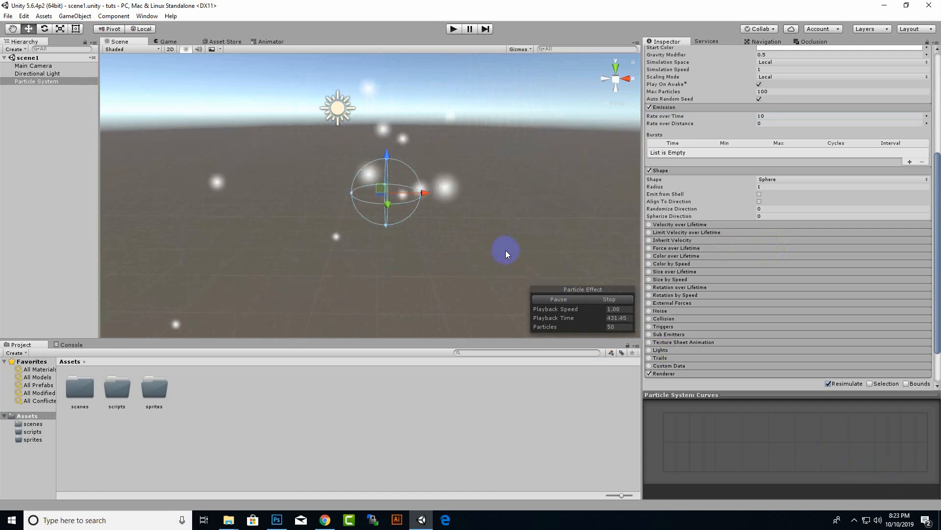
{"action": "left_click", "coordinate": [855, 521]}
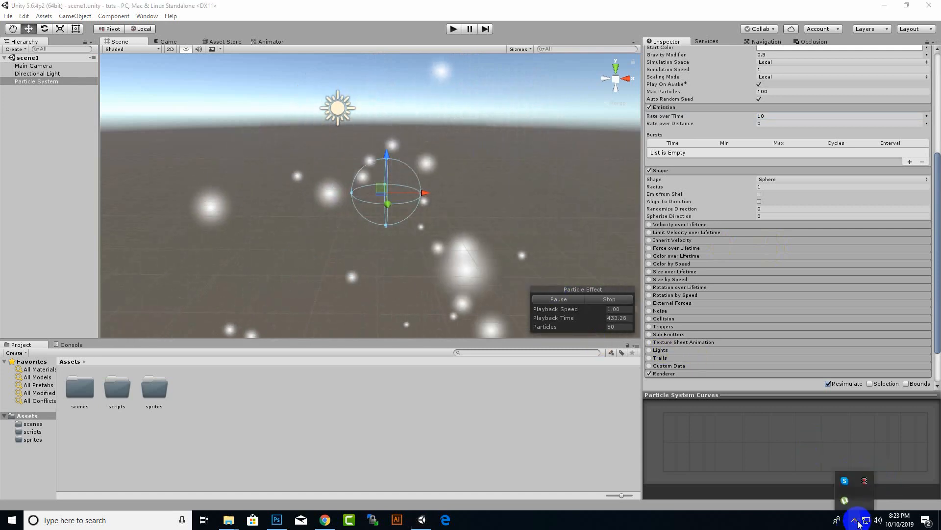